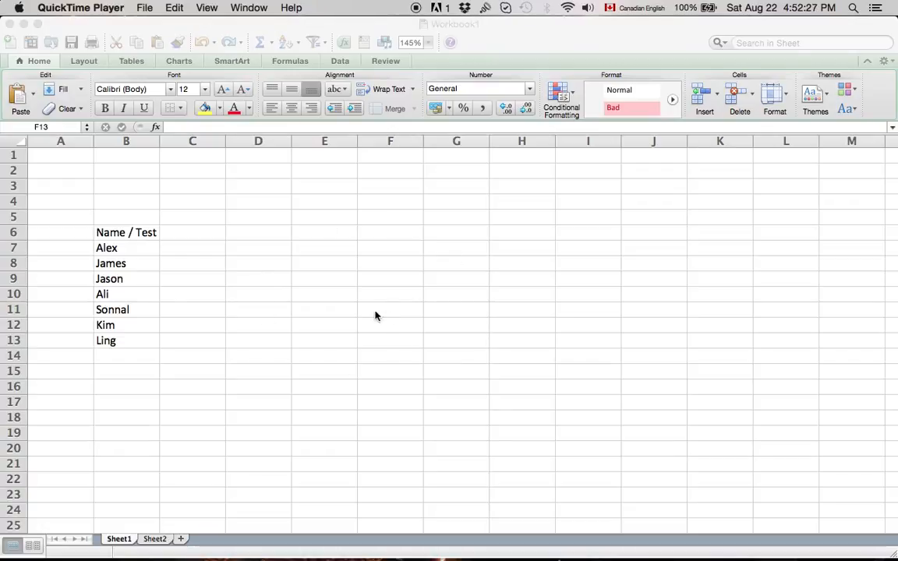
click(270, 251)
click(274, 248)
click(347, 265)
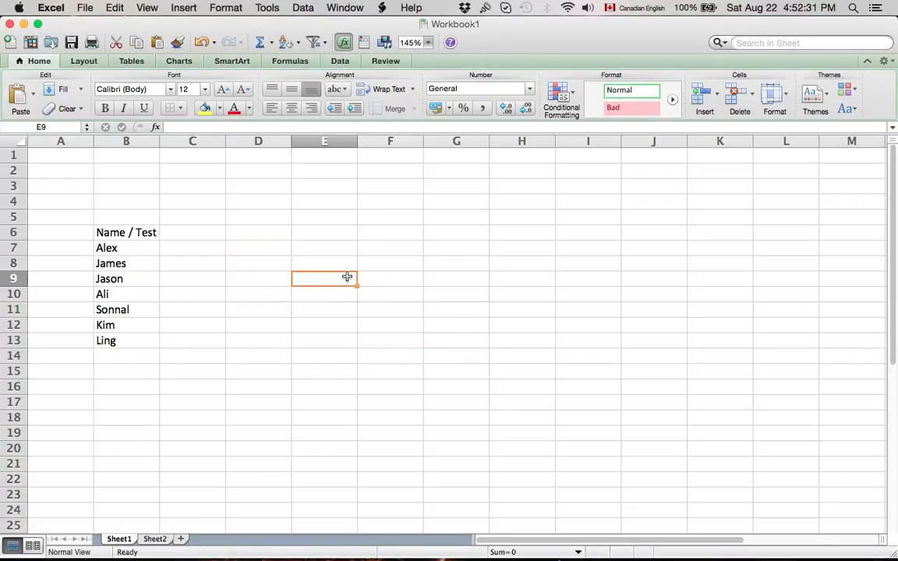
click(394, 261)
click(395, 248)
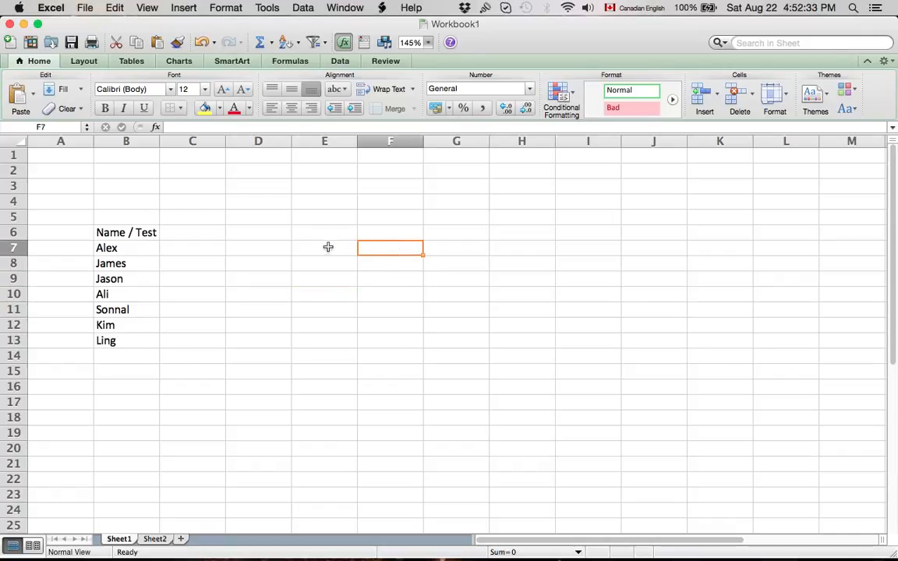
click(327, 246)
click(320, 282)
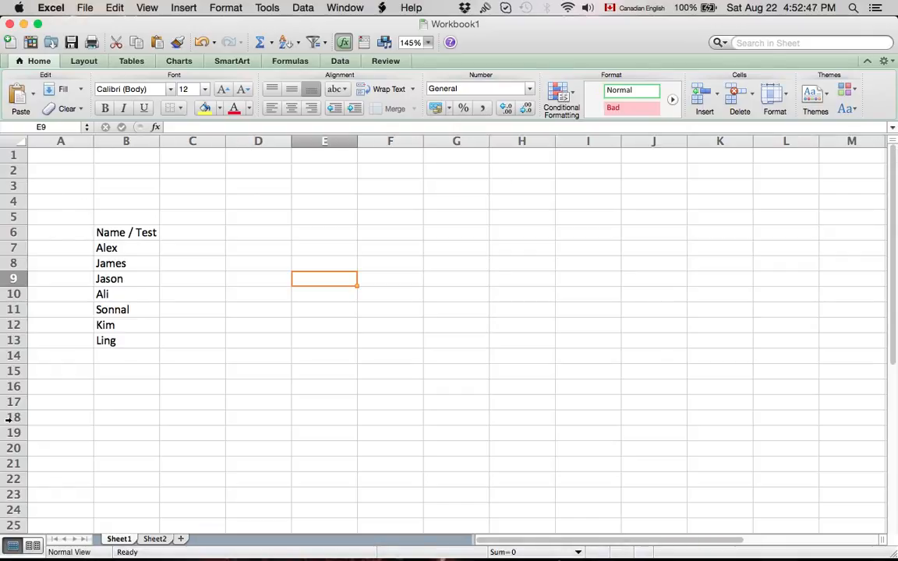
click(262, 250)
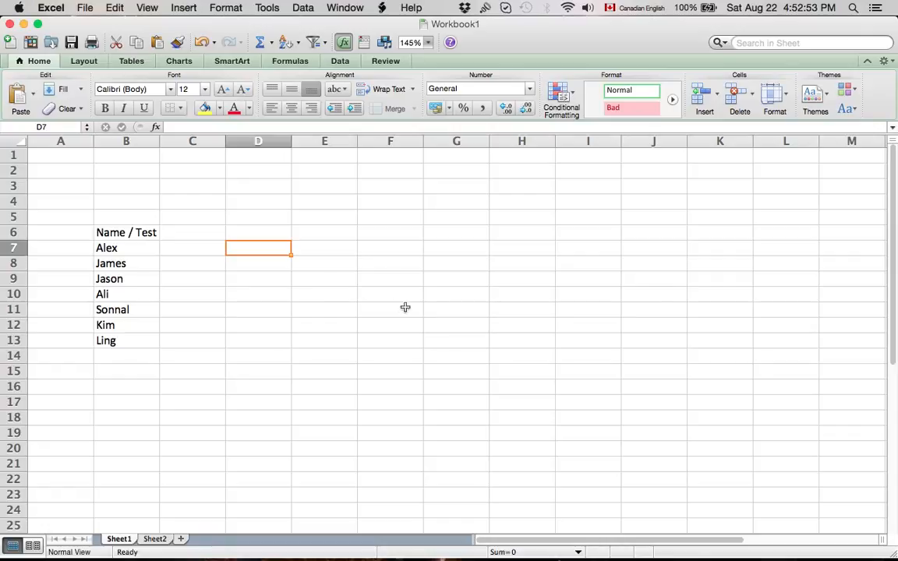
click(475, 329)
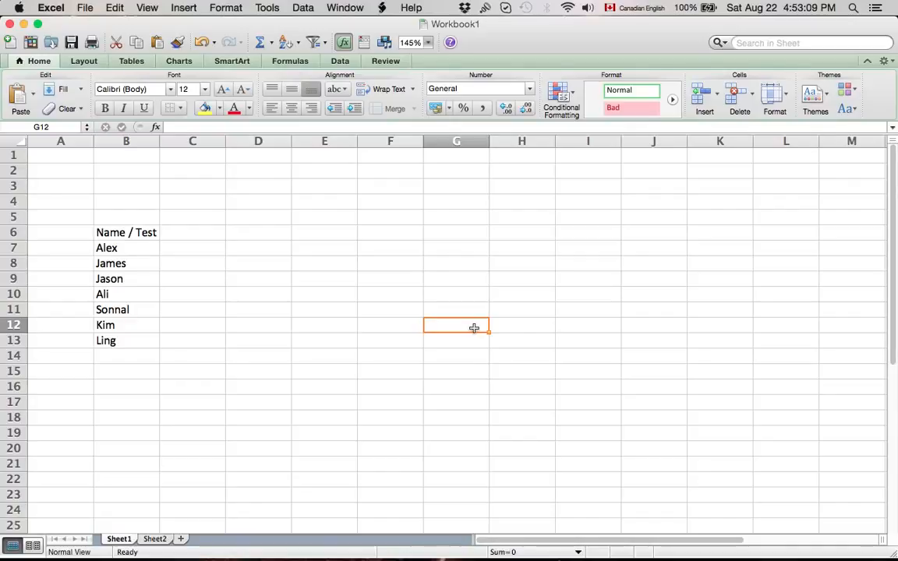
click(10, 154)
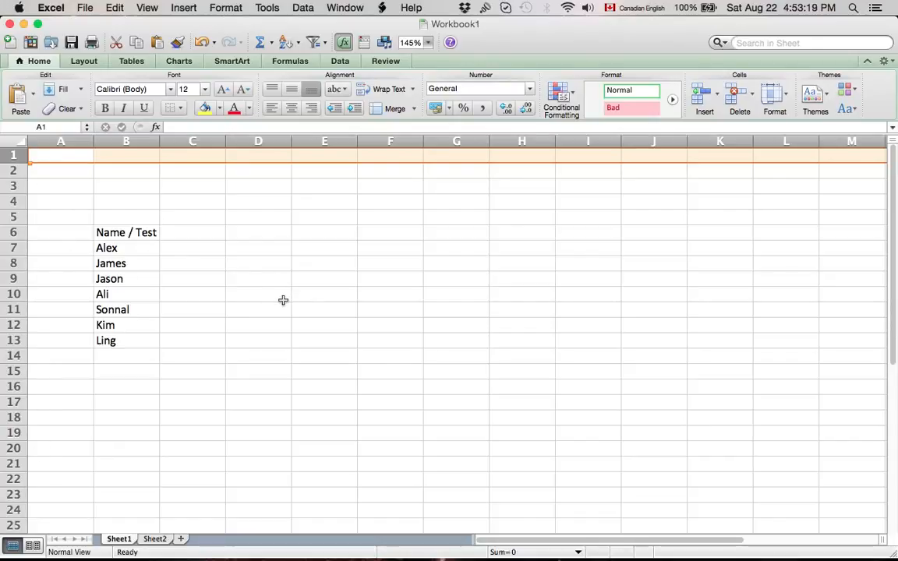
click(203, 249)
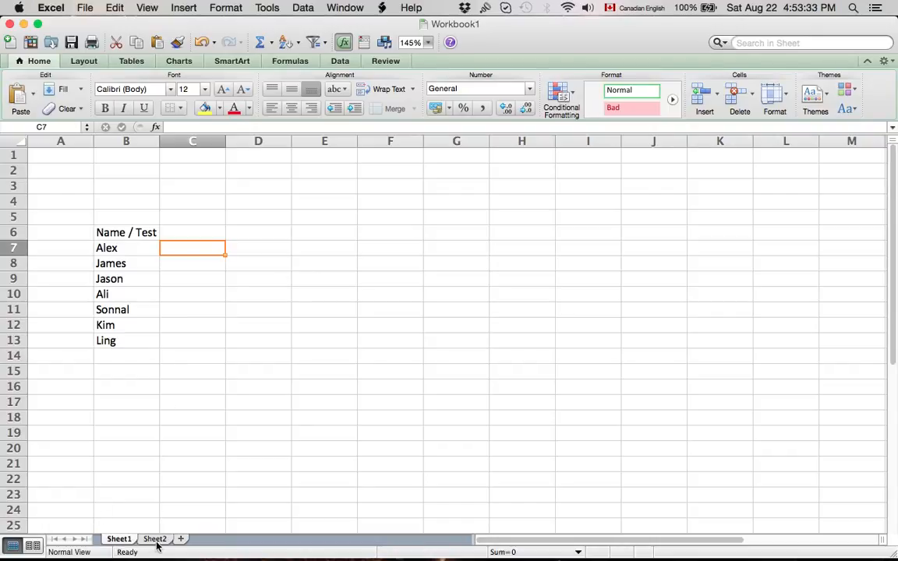
- Add six blank worksheets after Sheet2 in the workbook
click(180, 538)
click(217, 539)
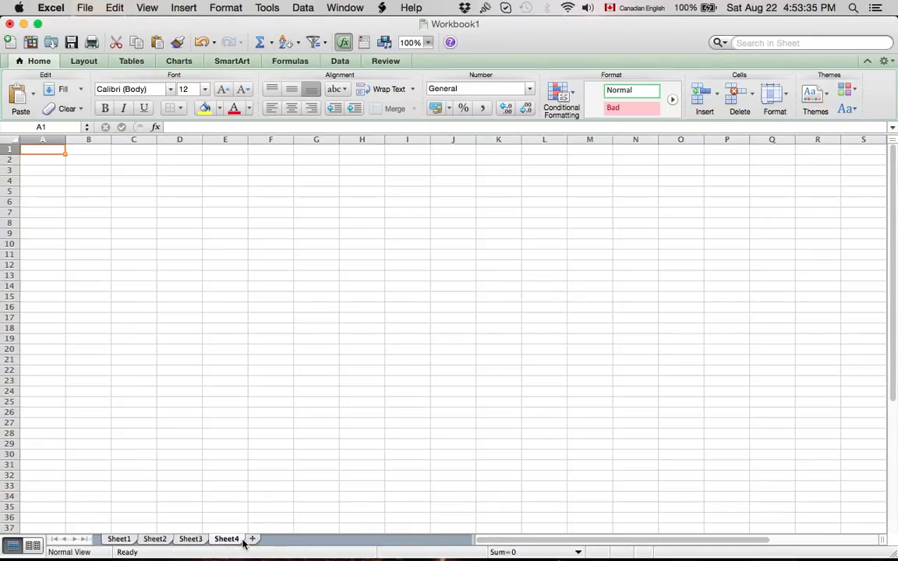
click(253, 538)
click(288, 538)
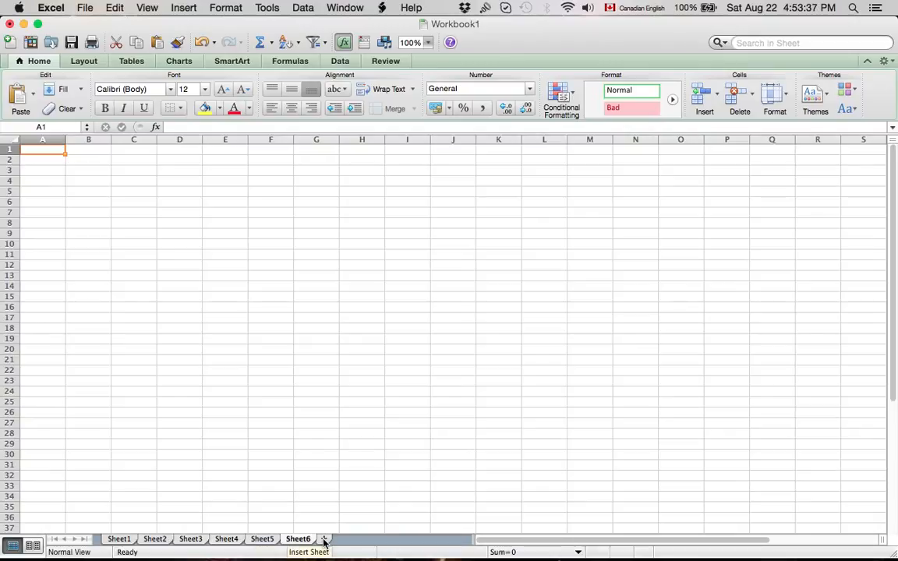
click(323, 539)
click(360, 539)
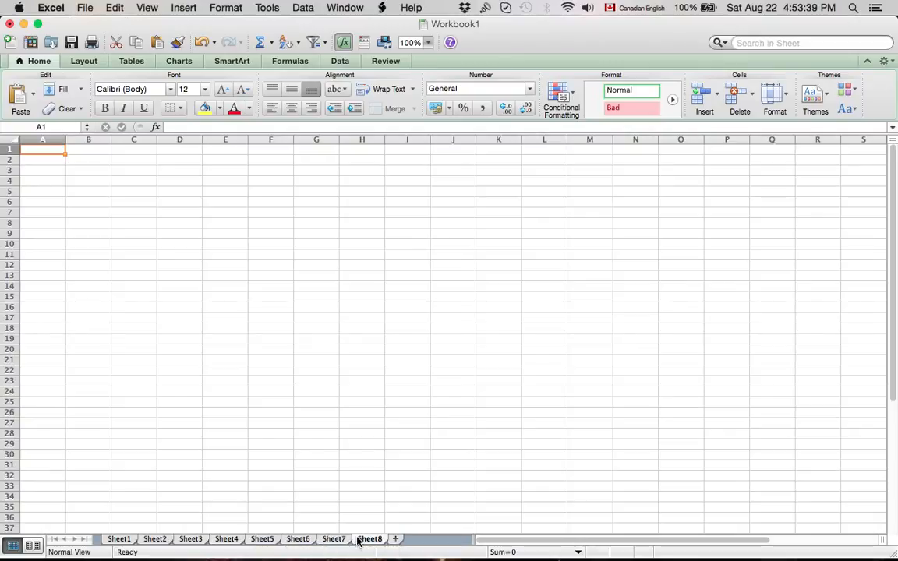
- Look through the worksheets from Sheet2 to Sheet5 and return to Sheet1
click(159, 542)
click(192, 540)
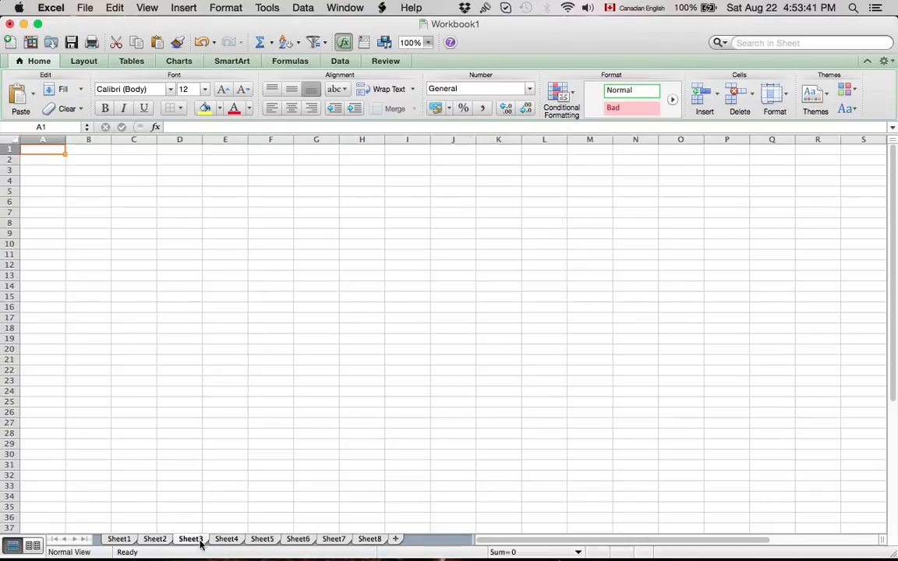
click(226, 540)
click(270, 542)
drag(207, 232, 411, 341)
click(345, 379)
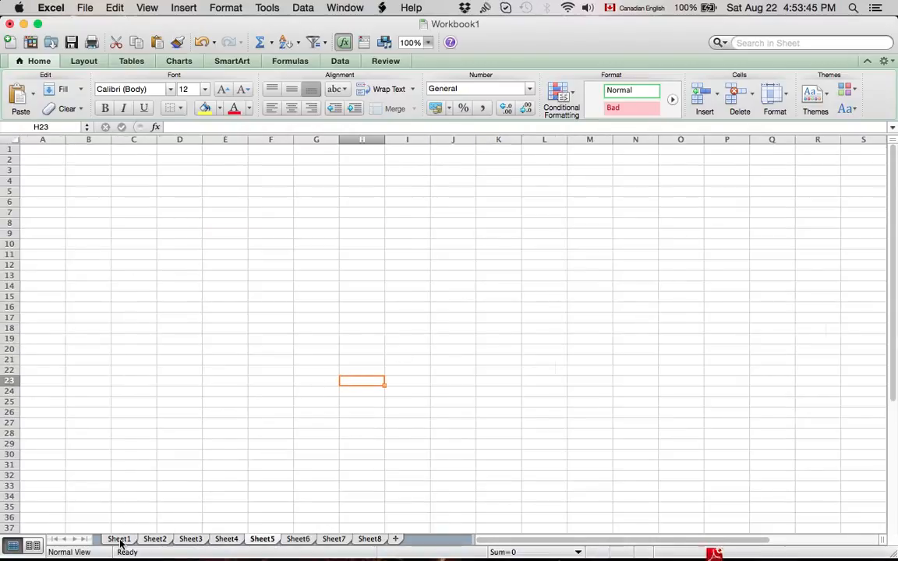
click(119, 539)
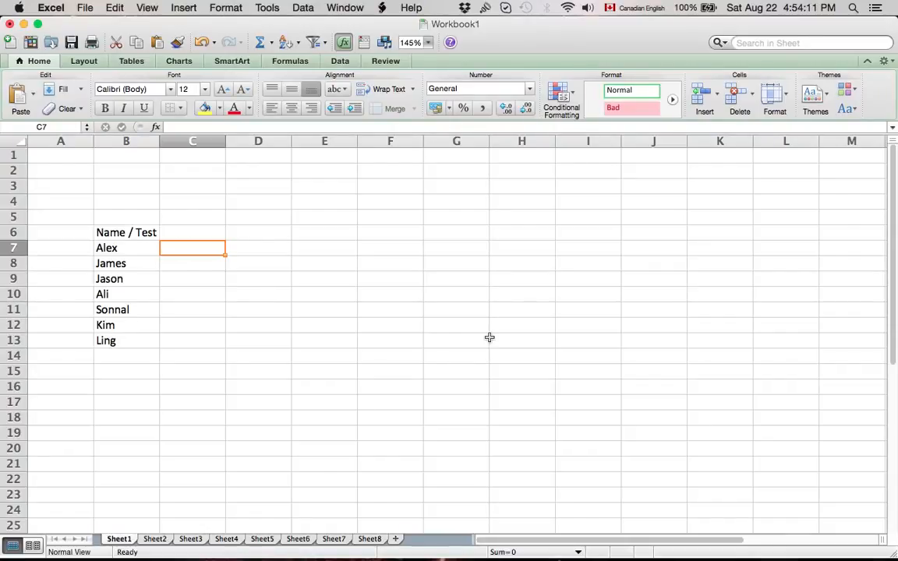
- Enter another student's first name in cell B14, directly below the existing name list
double_click(120, 357)
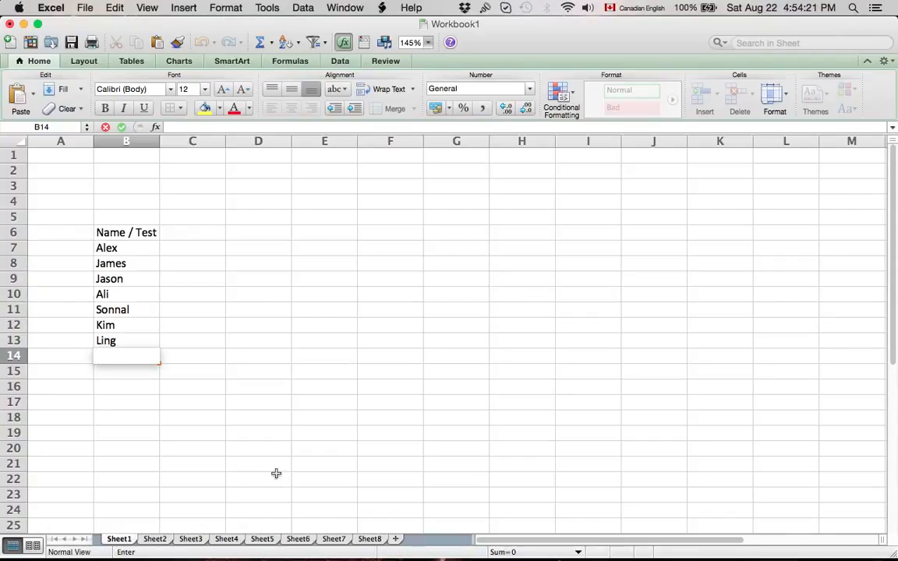
text(Sean)
key(Return)
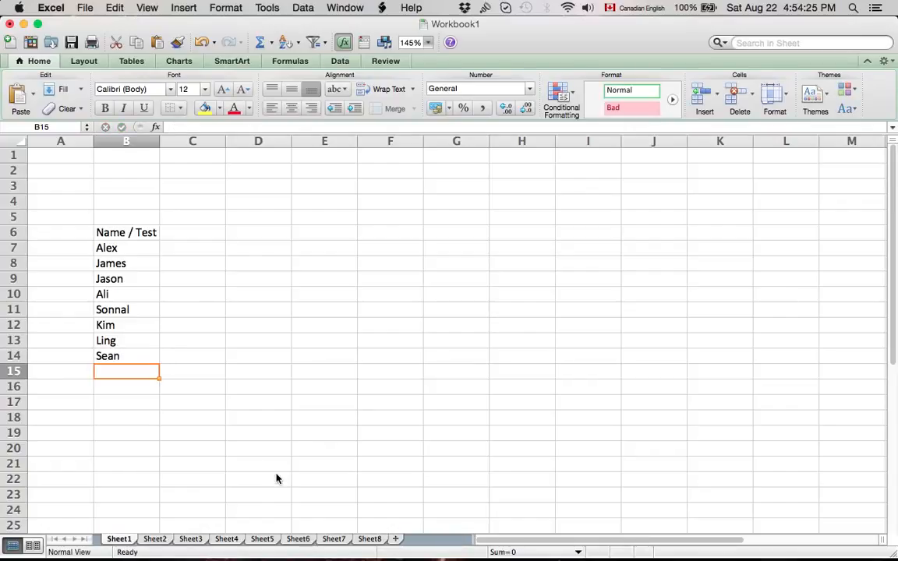
- Enter the column headings "Test 1" in C6 and "Test 2" in D6
click(202, 231)
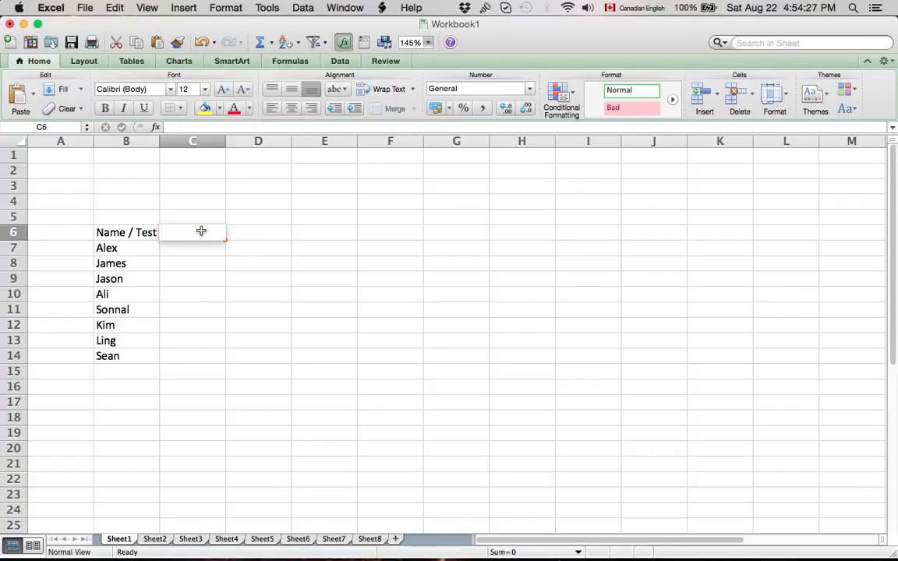
text(Test 1)
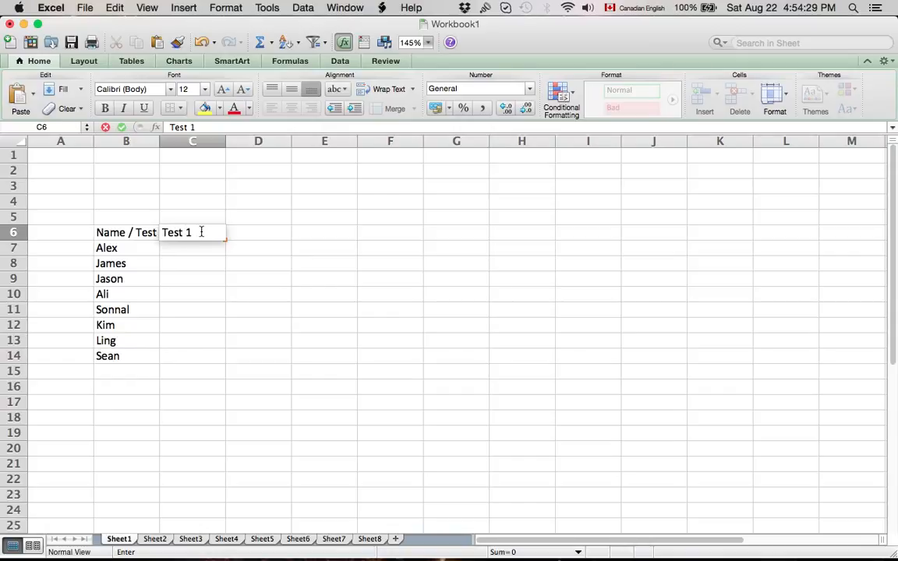
click(260, 234)
text(Test 2)
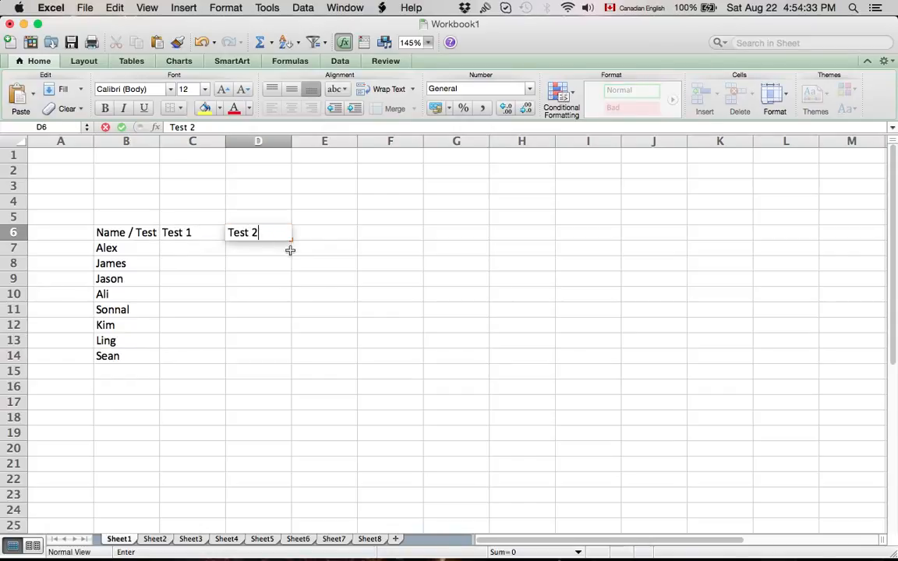
click(301, 292)
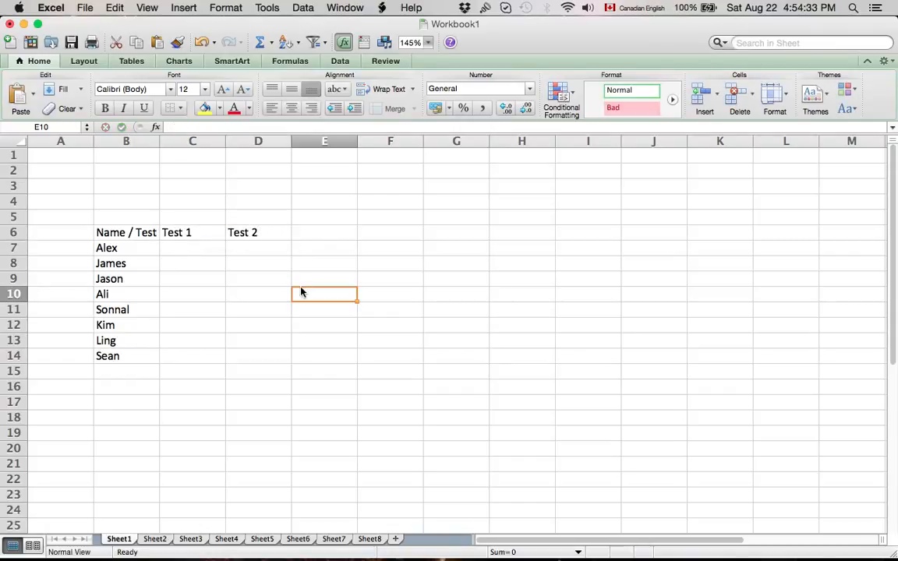
- Try extending the "Test 2" heading from D6 across to H6 as a series, and undo the fill
click(274, 236)
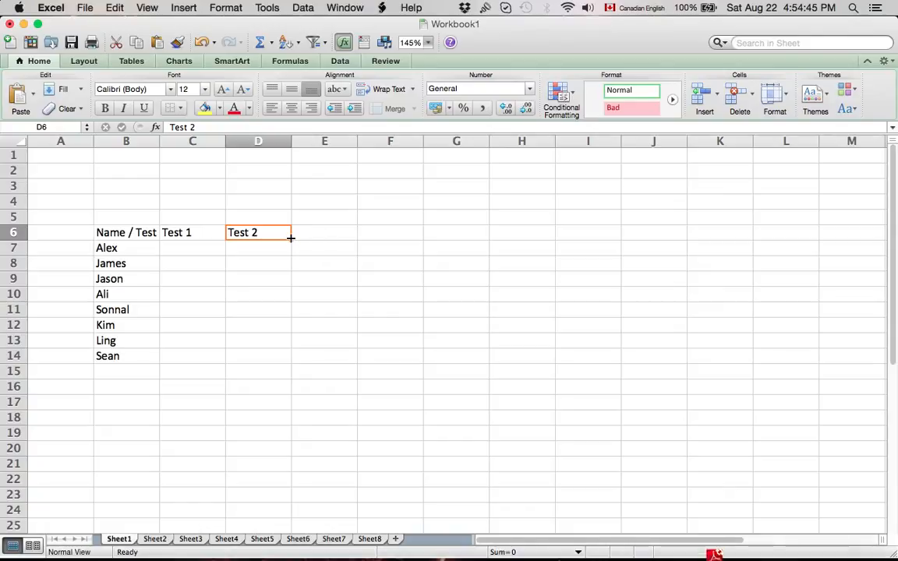
drag(290, 237, 538, 237)
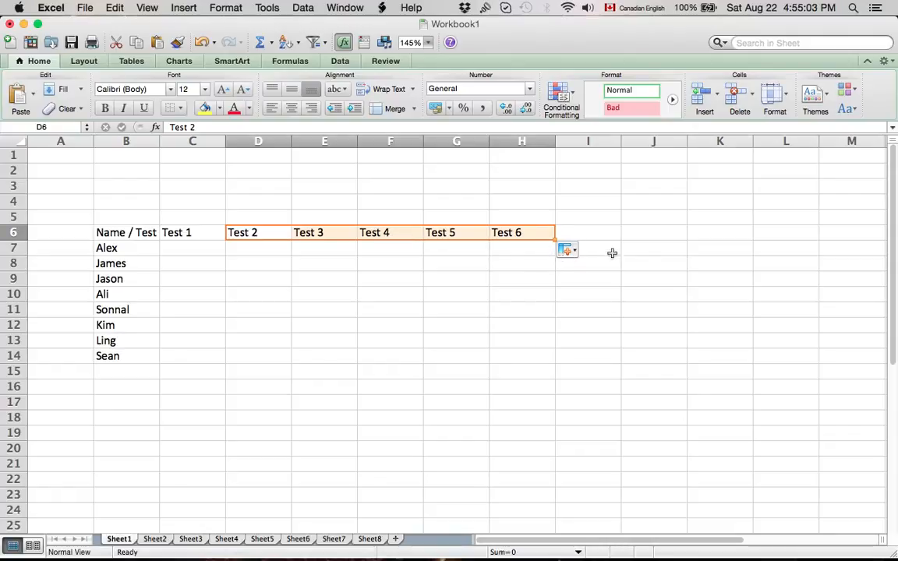
click(524, 315)
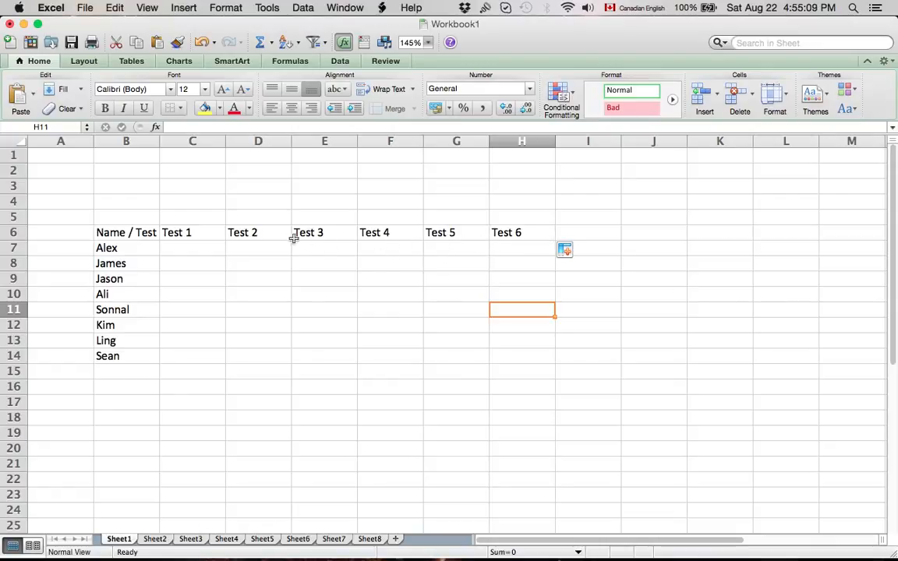
key(super+z)
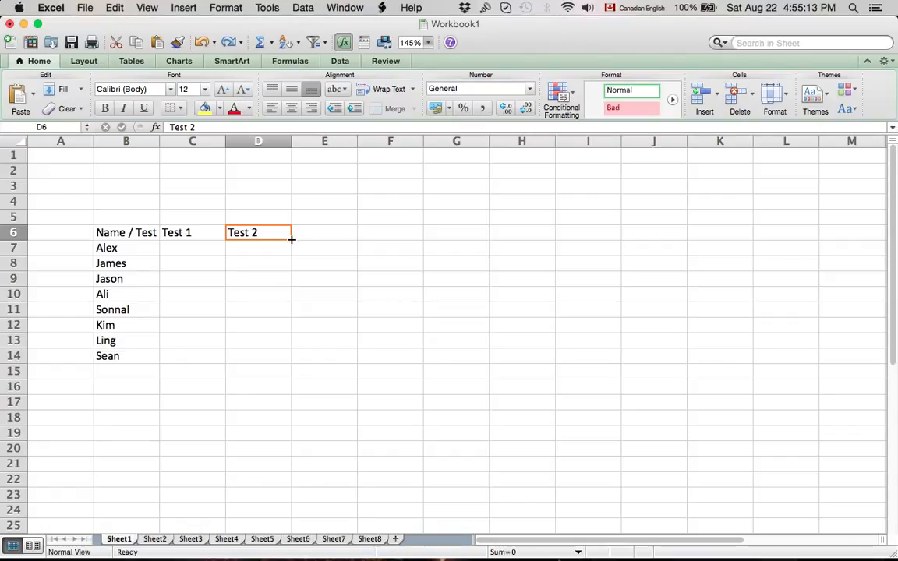
- Fill the heading series from D6 across row 6 so that it ends with "Test 6" in H6
drag(292, 239, 716, 248)
key(super+z)
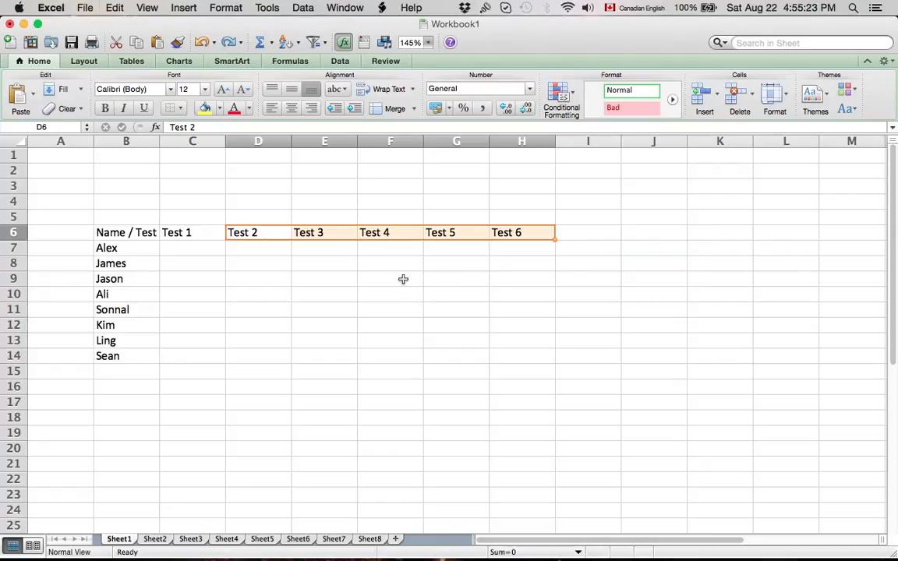
click(403, 279)
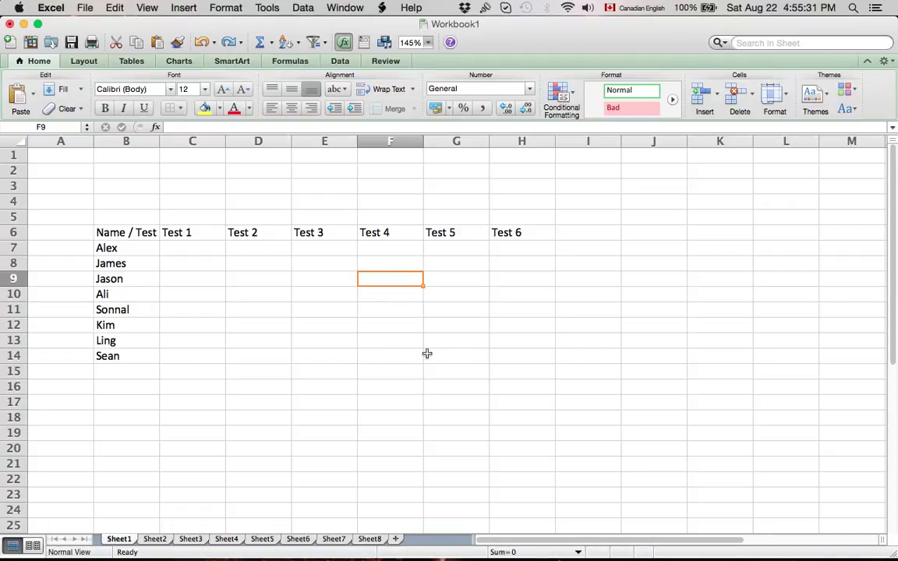
mouse_move(570, 538)
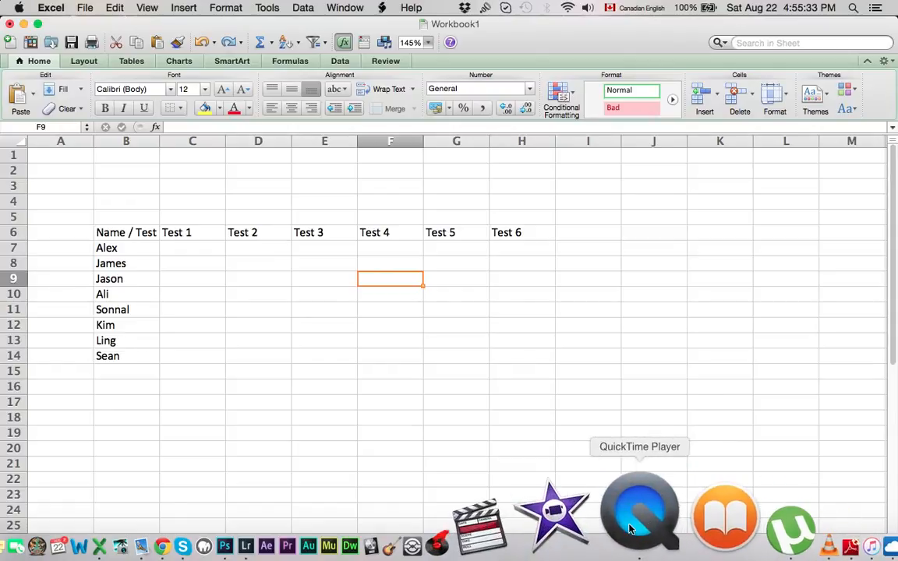
click(630, 529)
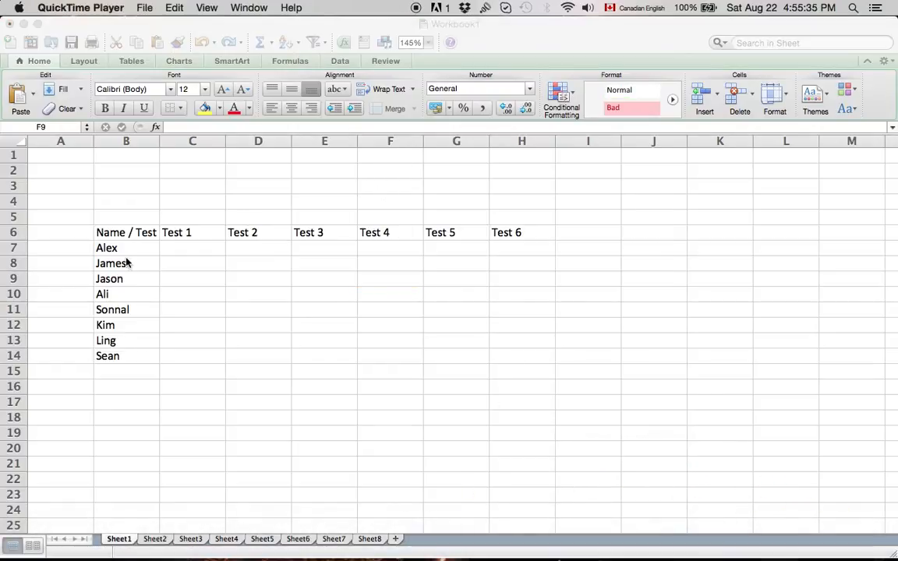
click(194, 251)
click(185, 252)
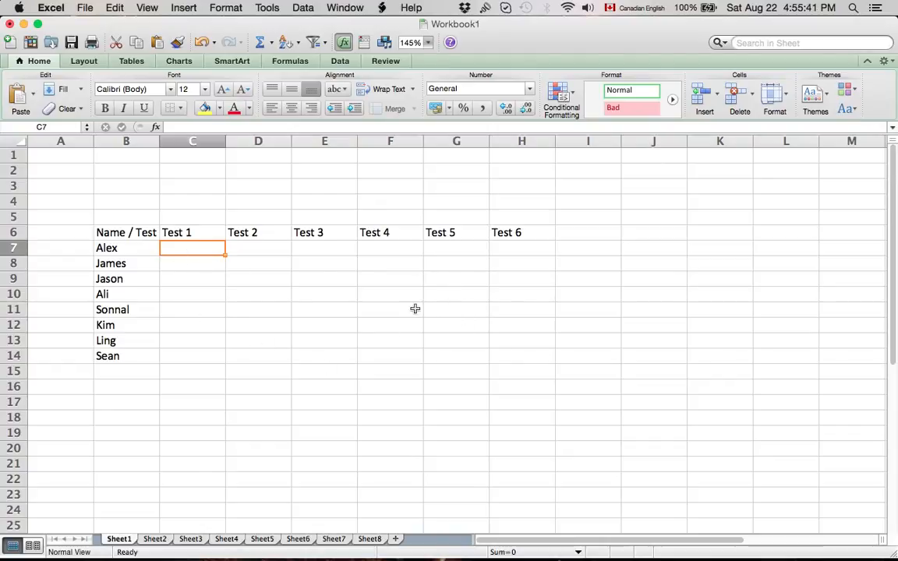
- Copy the scores in C6:H12 of Sheet2 and paste them into Sheet1 starting at cell C7
click(155, 539)
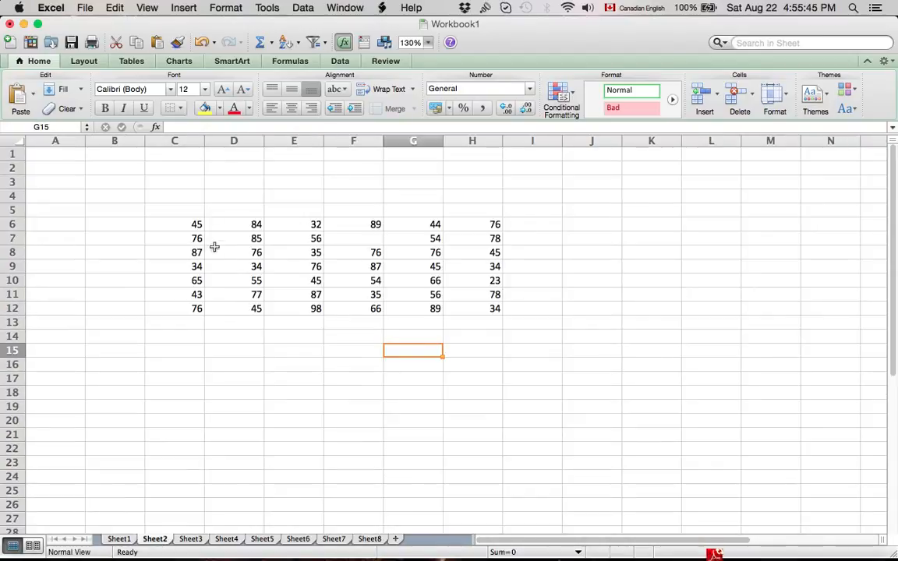
drag(186, 224, 464, 304)
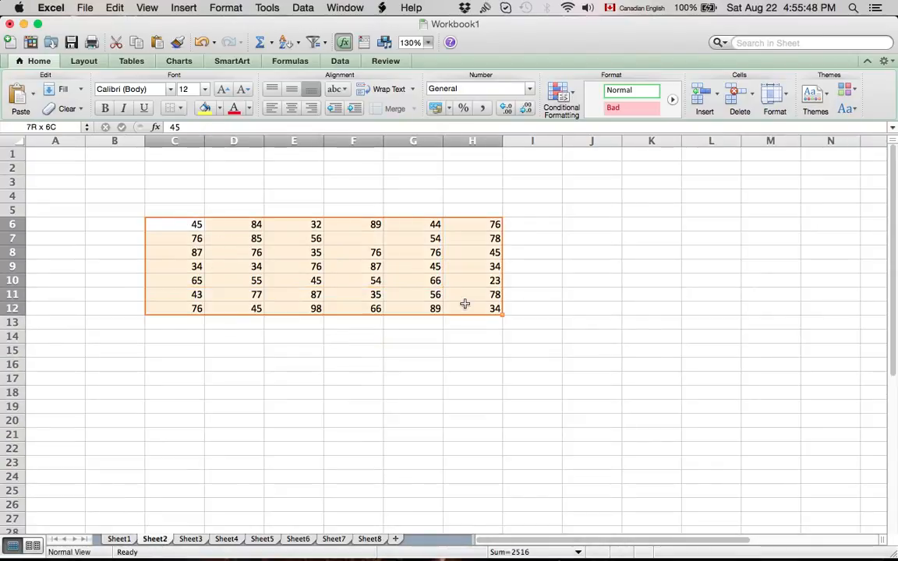
right_click(373, 293)
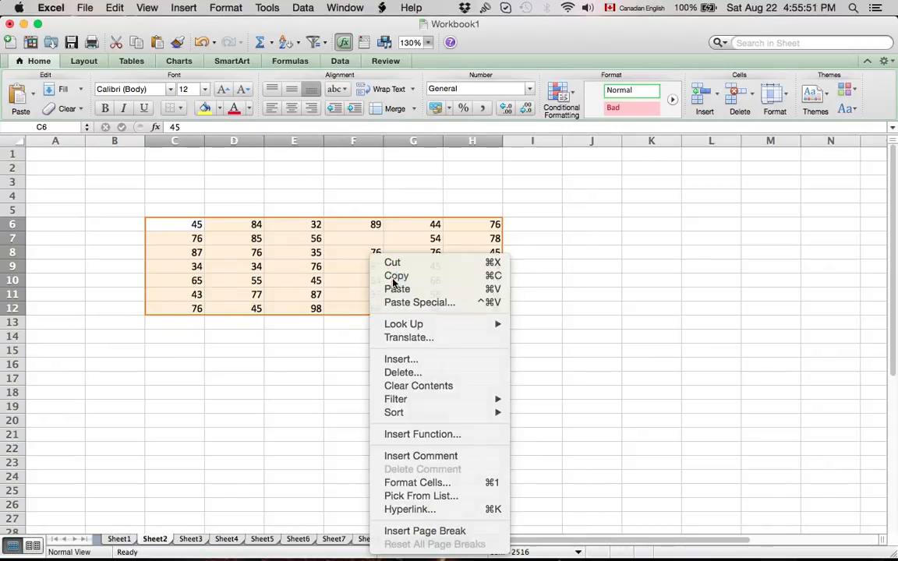
click(390, 275)
click(119, 539)
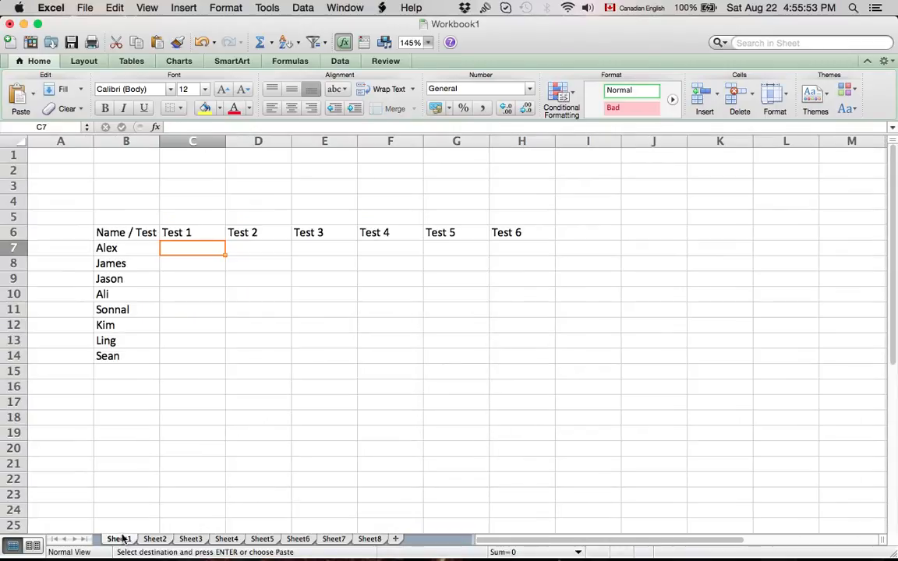
right_click(192, 249)
click(215, 282)
click(253, 371)
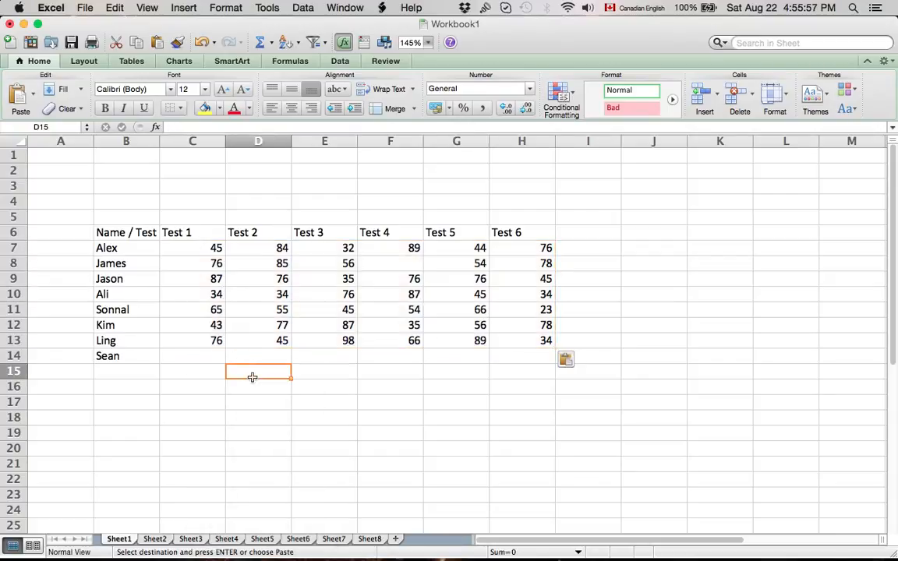
- Enter the scores 34, 23, 43, 50, 23 and 16 across C14:H14 for the last student in the table
click(187, 357)
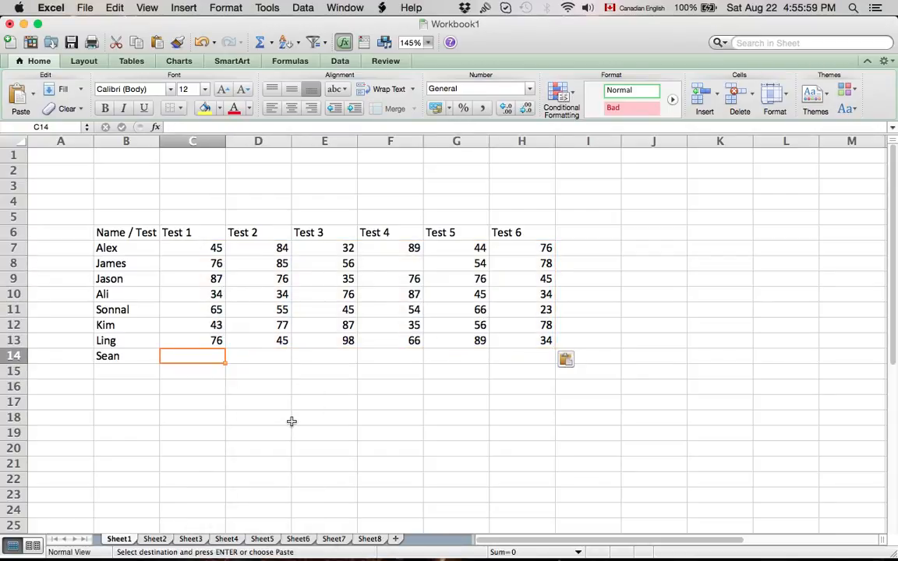
text(34)
click(269, 358)
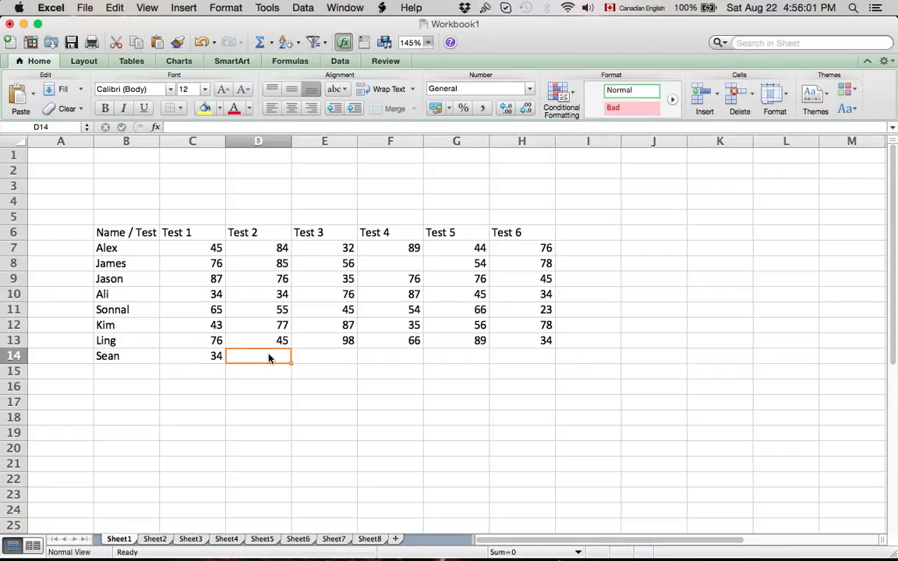
text(23)
click(320, 358)
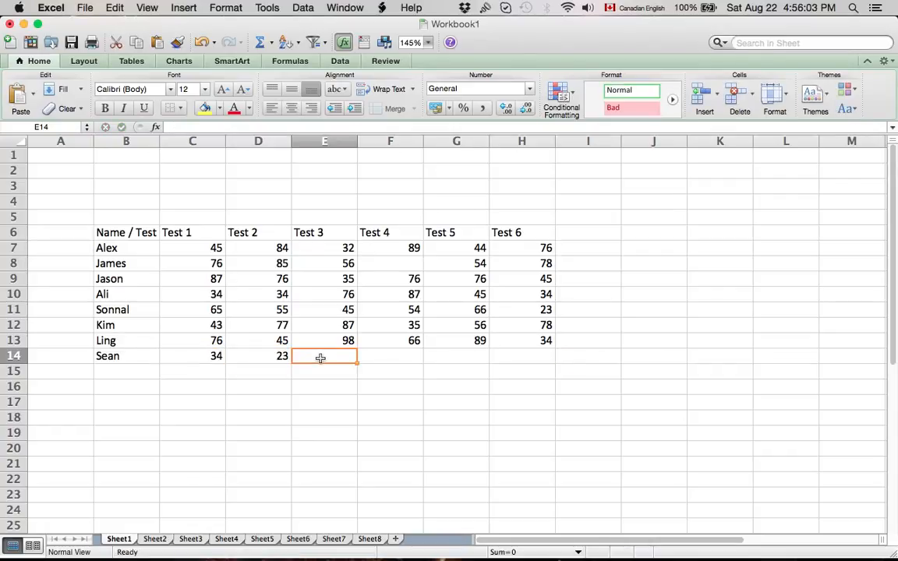
text(43)
click(366, 359)
text(5)
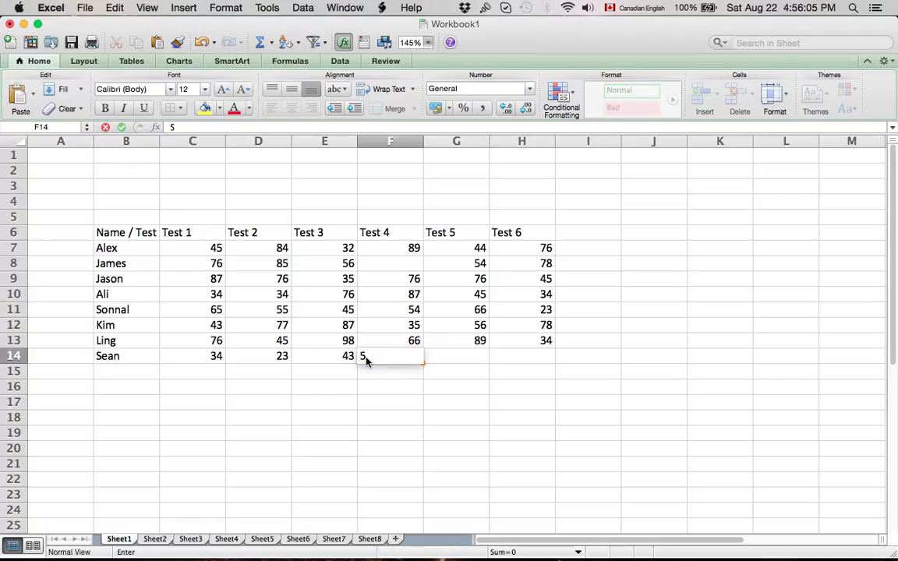
text(0)
click(436, 357)
text(23)
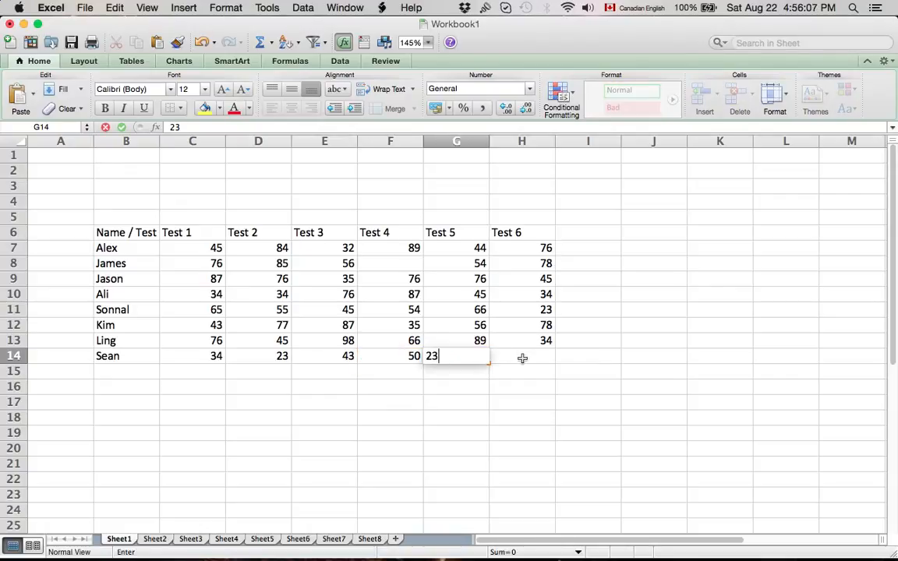
click(523, 357)
text(16)
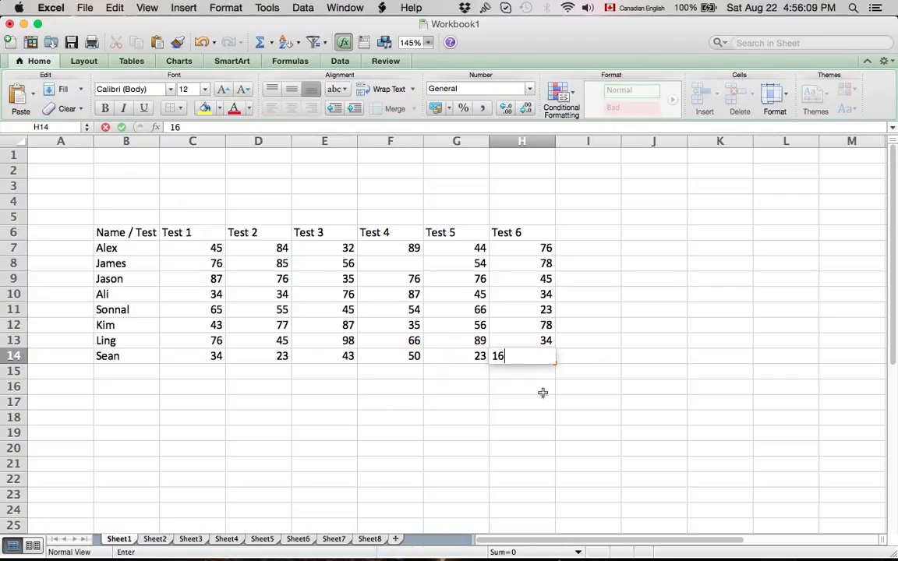
click(542, 393)
click(586, 357)
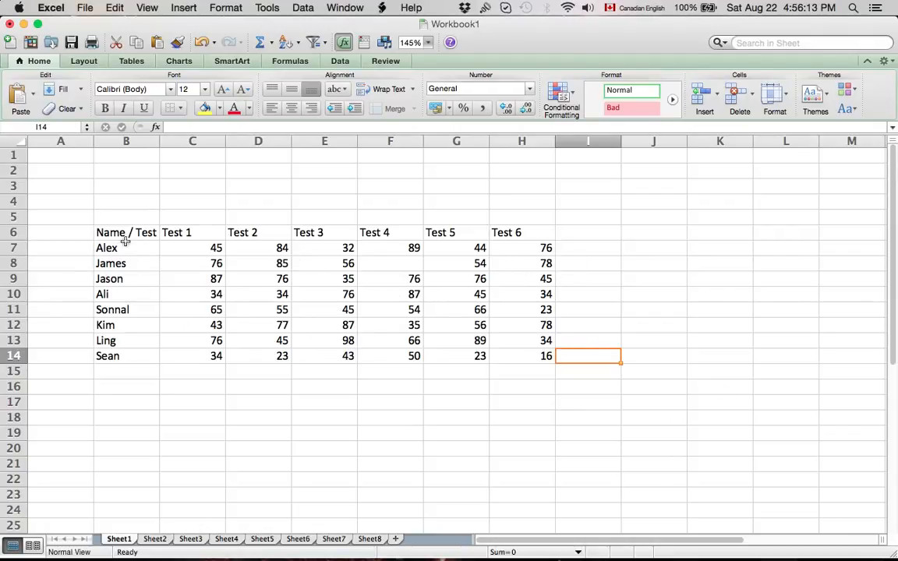
- Try centered, left and right alignment on the table in B6:H14, ending with its contents centered
drag(113, 231, 537, 357)
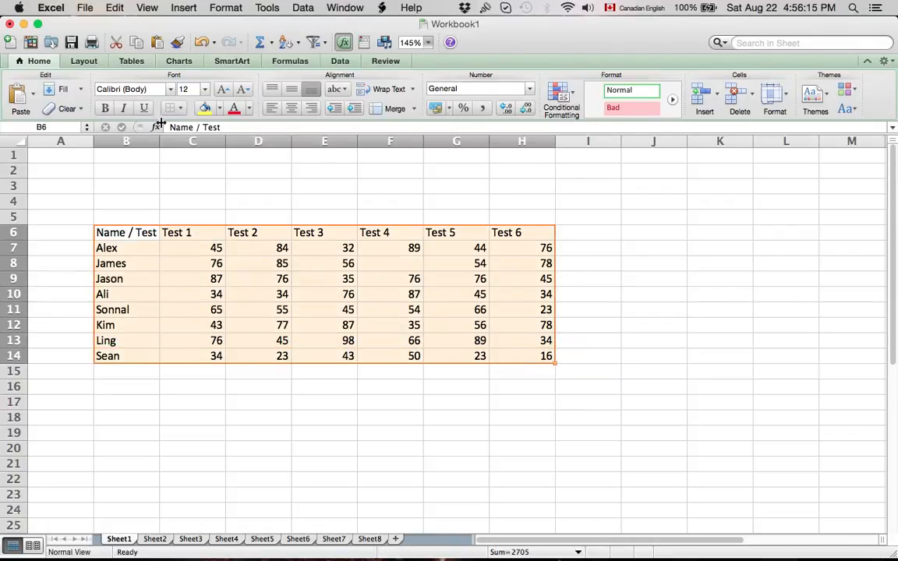
click(297, 114)
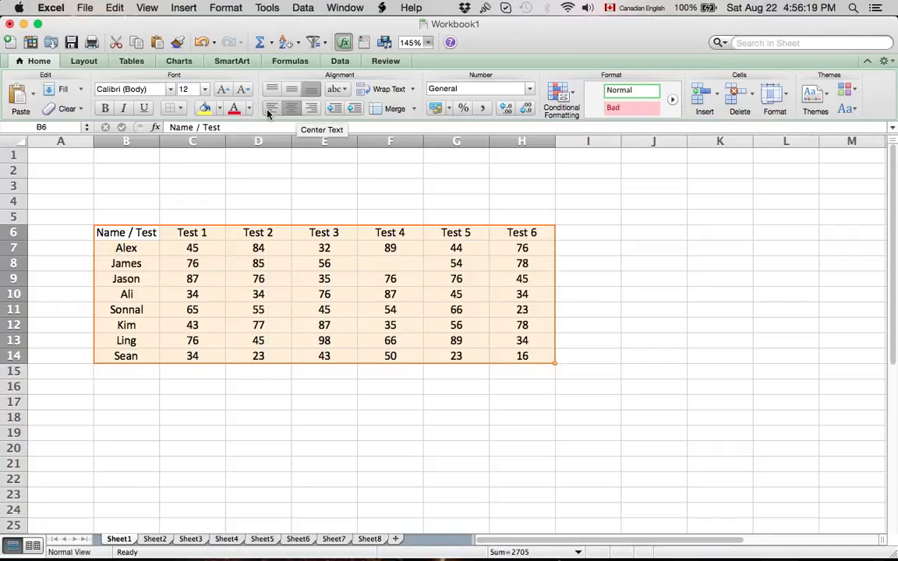
click(271, 114)
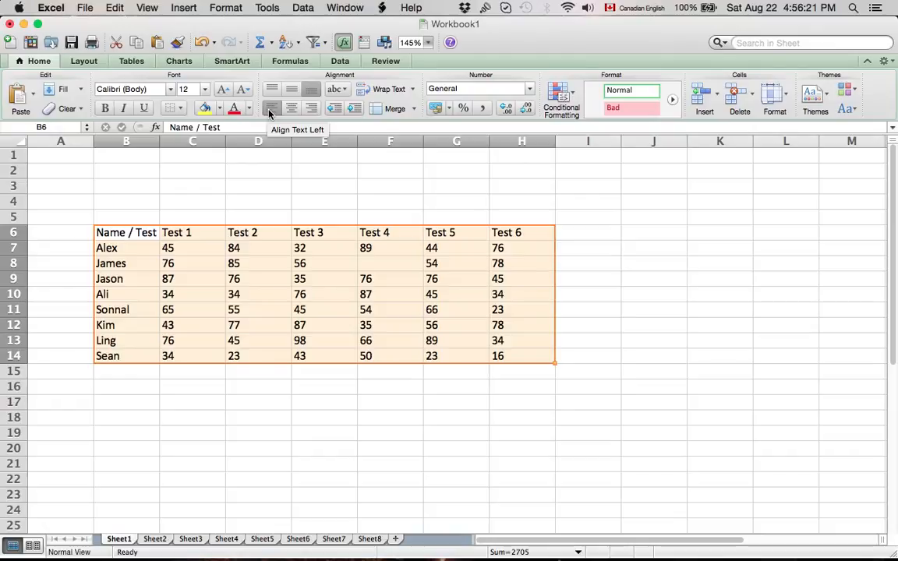
click(310, 109)
click(291, 110)
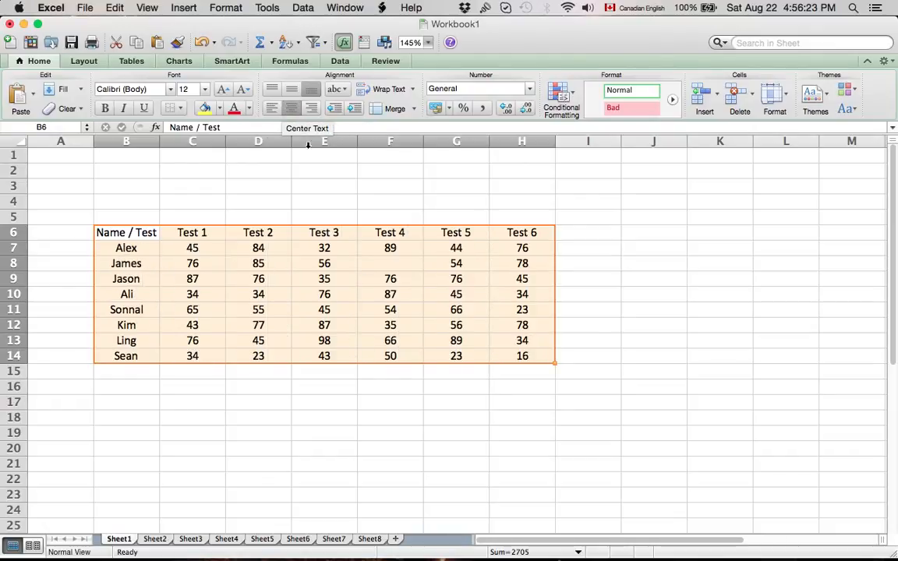
click(467, 387)
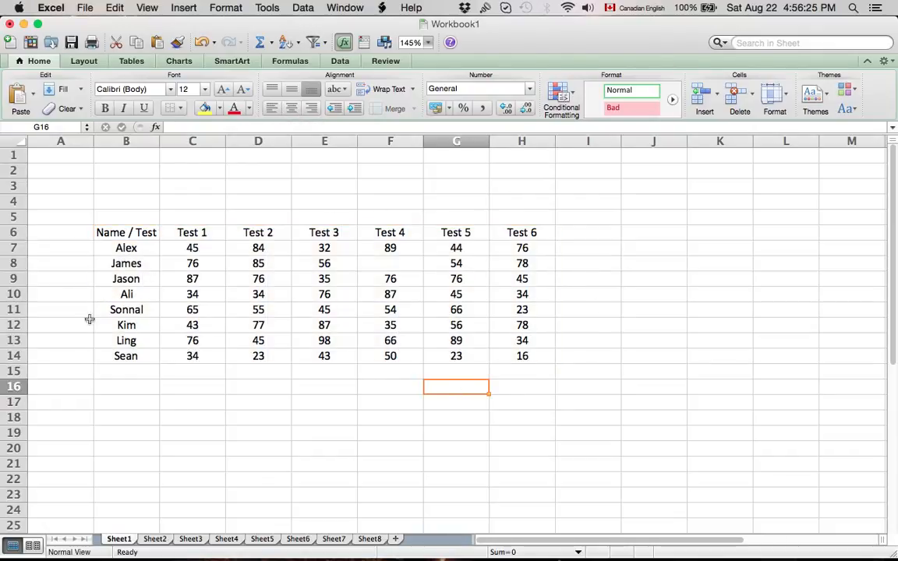
- Try applying all borders to the table in B6:H14, and undo them
drag(146, 233, 523, 356)
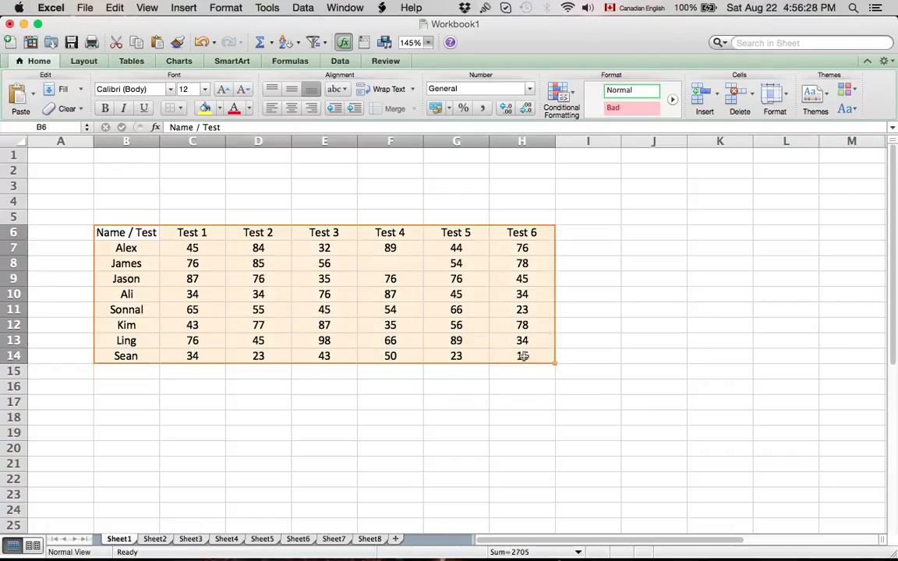
click(180, 108)
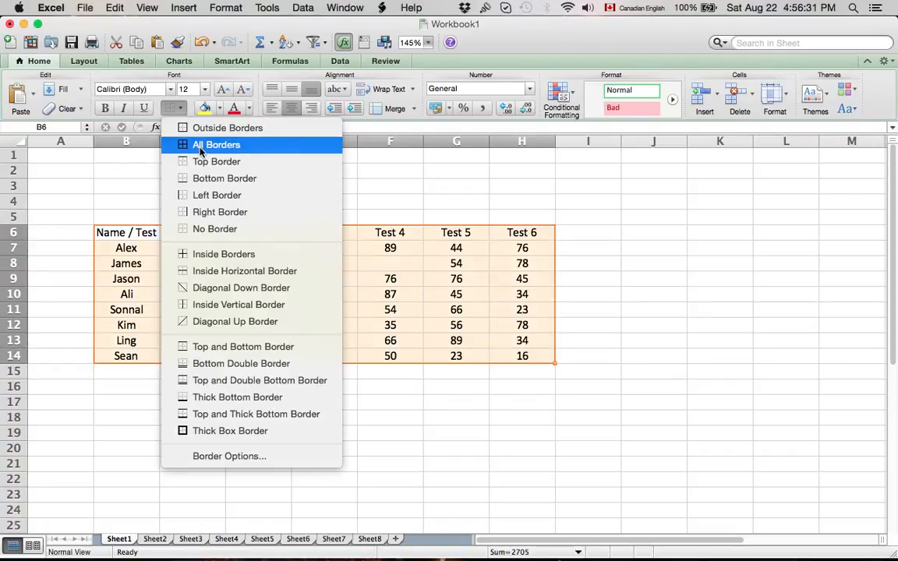
click(187, 146)
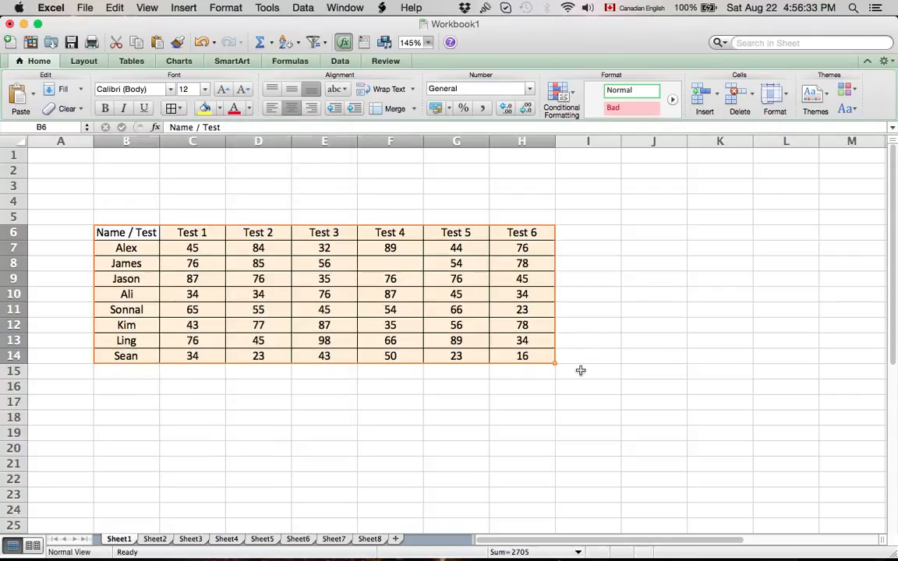
click(581, 371)
key(super+a)
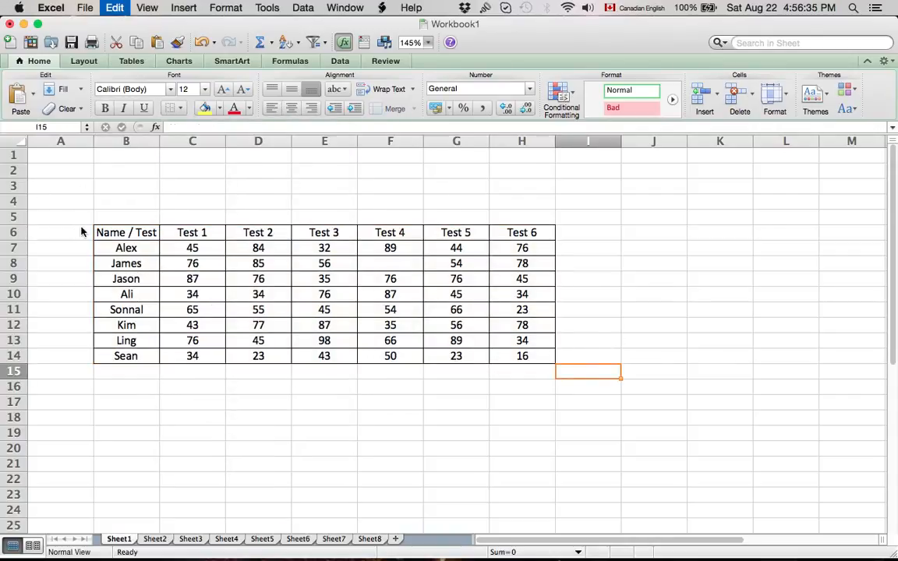
- Try applying only a bottom border to the table in B6:H14, and undo it
click(156, 236)
drag(156, 236, 503, 355)
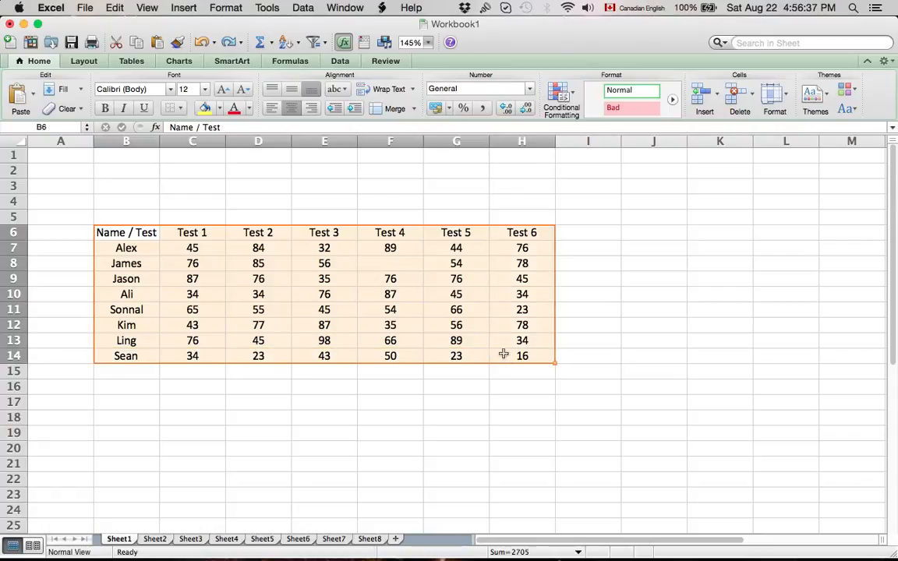
click(180, 108)
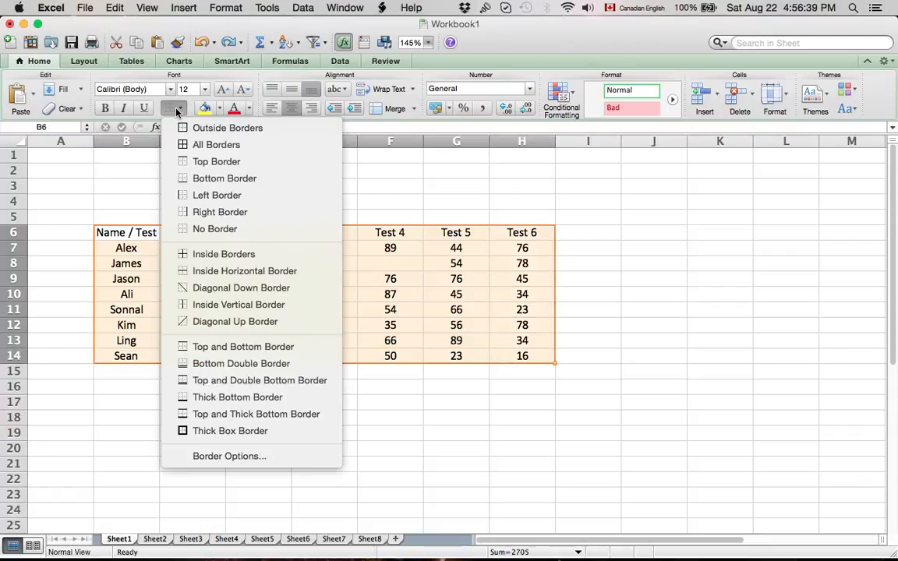
click(216, 178)
click(519, 418)
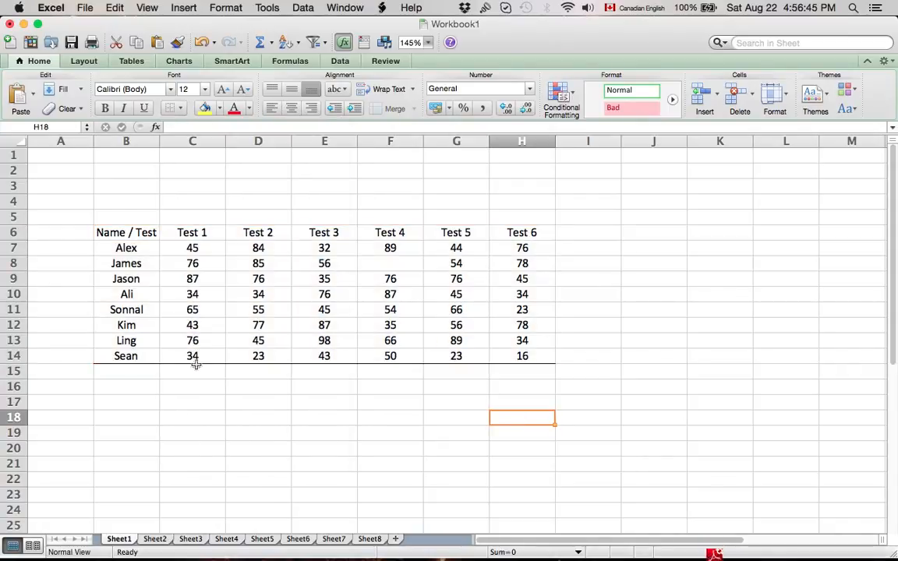
key(super+z)
click(365, 382)
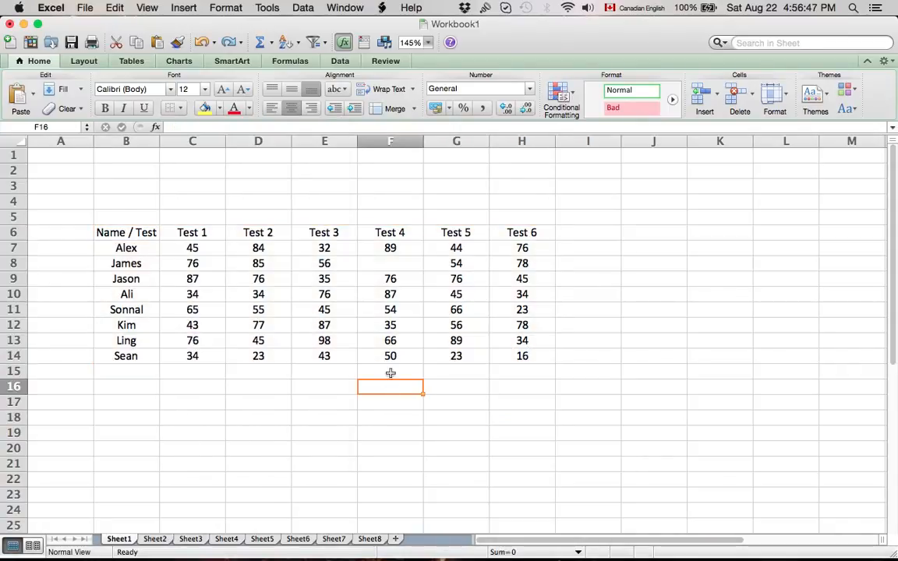
- Apply all borders to the table in B6:H14
drag(113, 232, 537, 355)
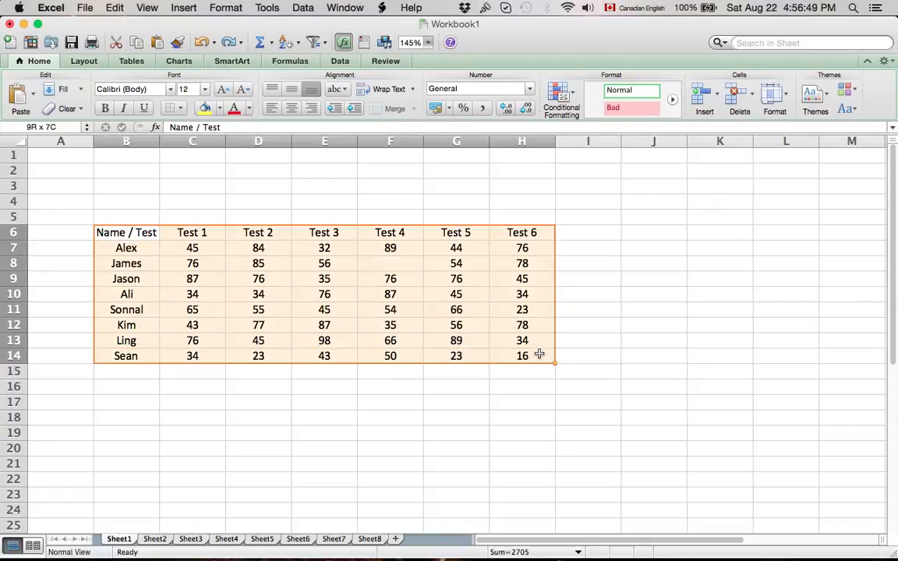
click(180, 108)
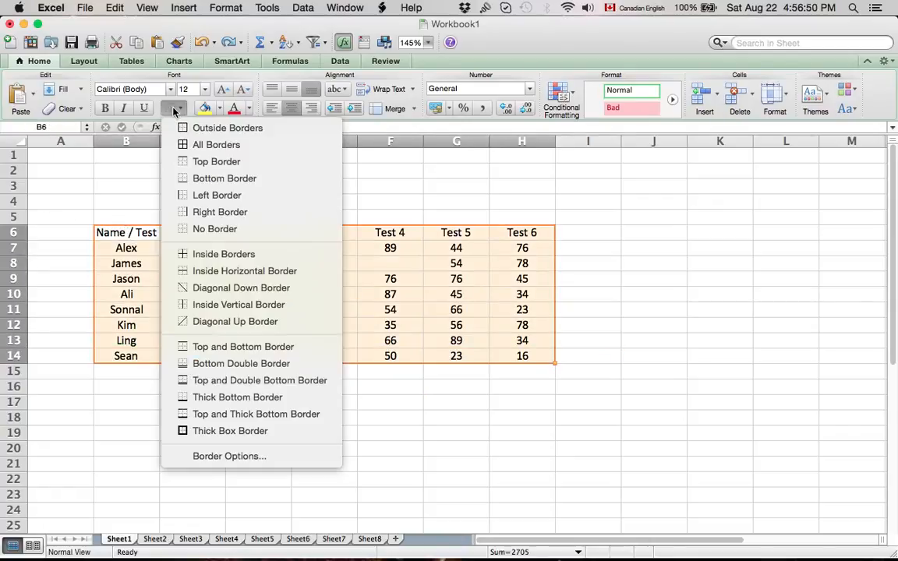
click(187, 145)
click(523, 444)
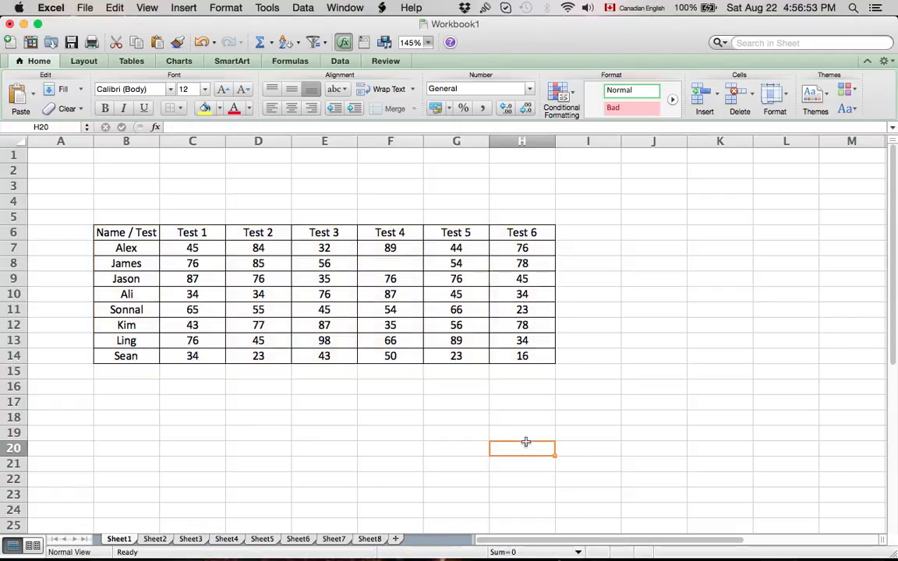
- Enter the column headings "Average" in I6, "Max" in J6 and "Min" in K6
click(581, 235)
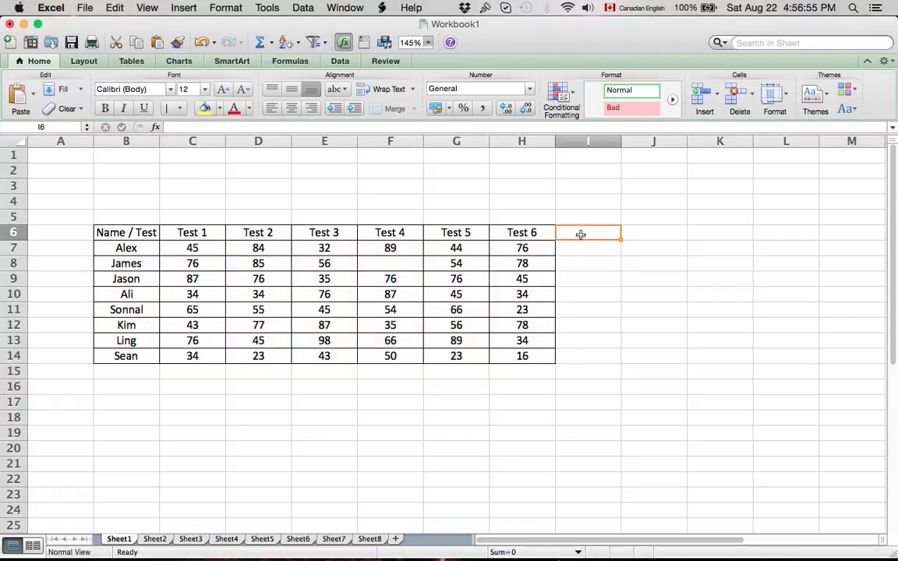
text(Avera)
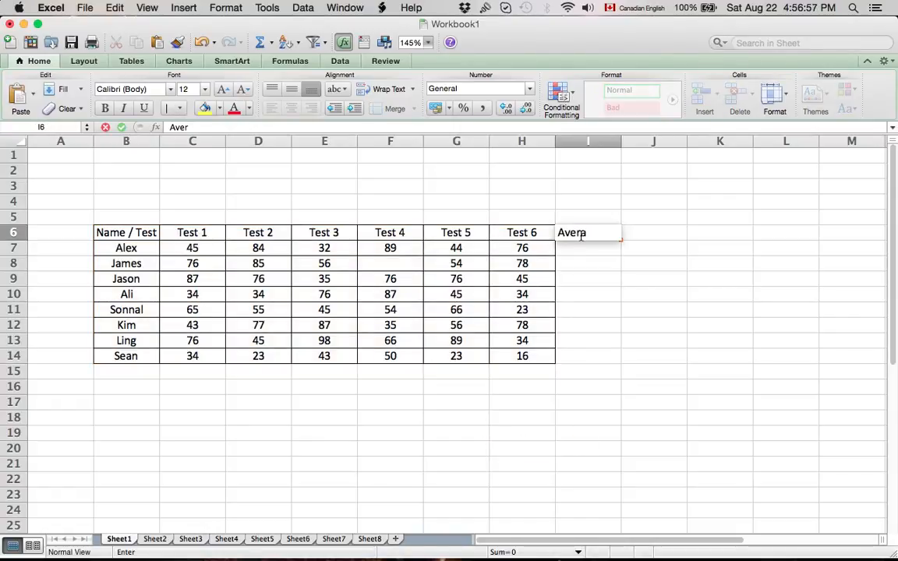
text(ge)
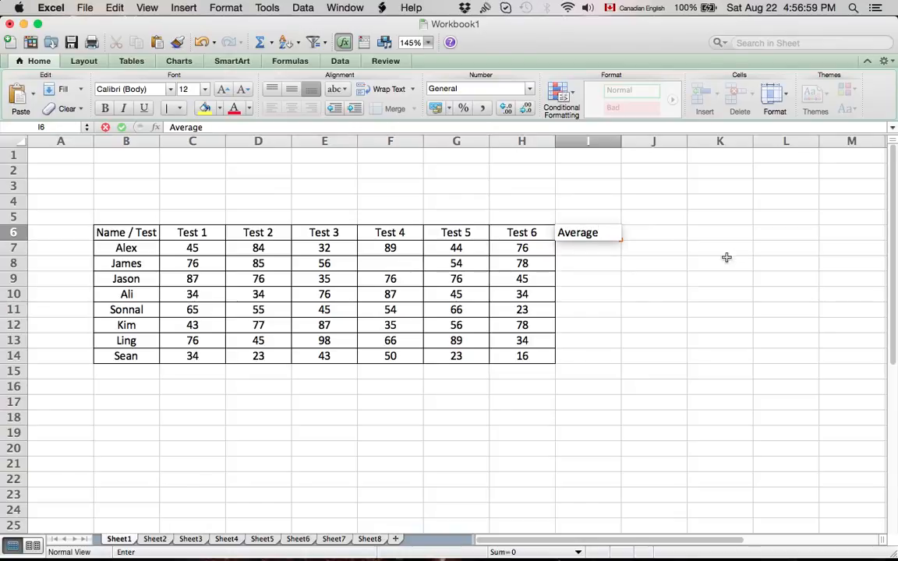
click(653, 231)
text(M)
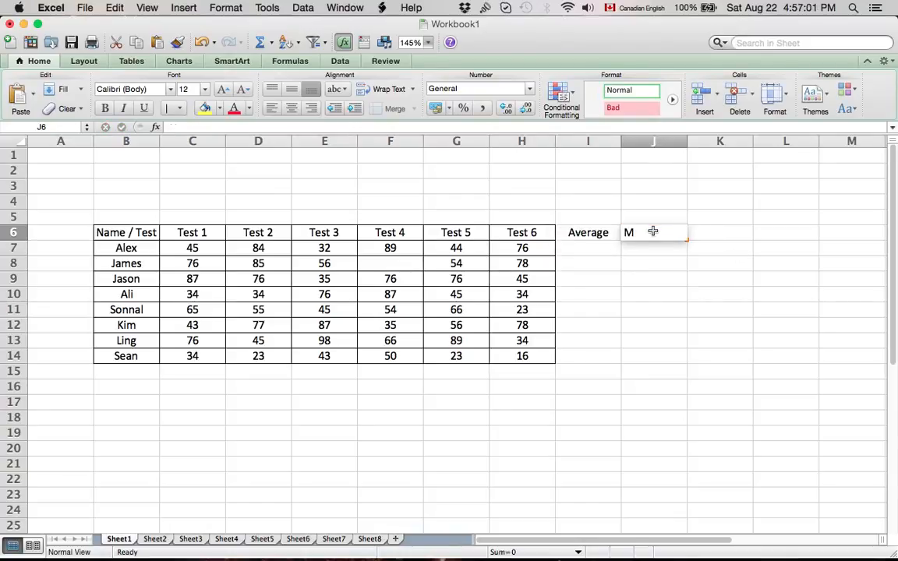
text(ax)
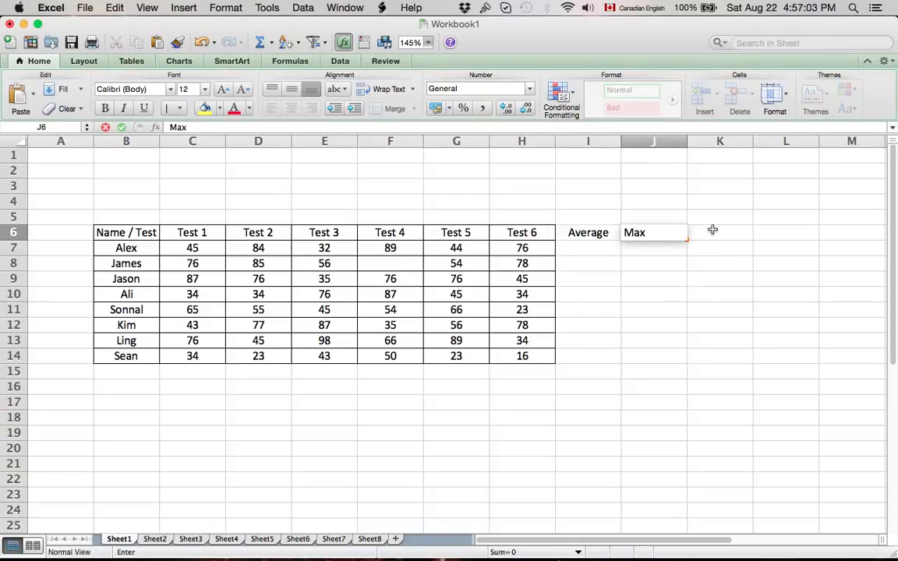
click(713, 232)
text(Min)
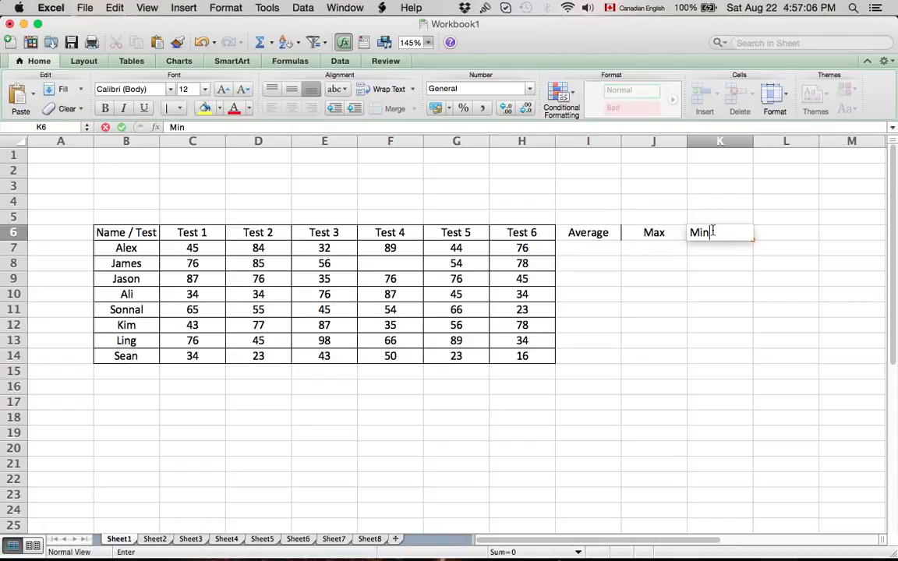
click(773, 236)
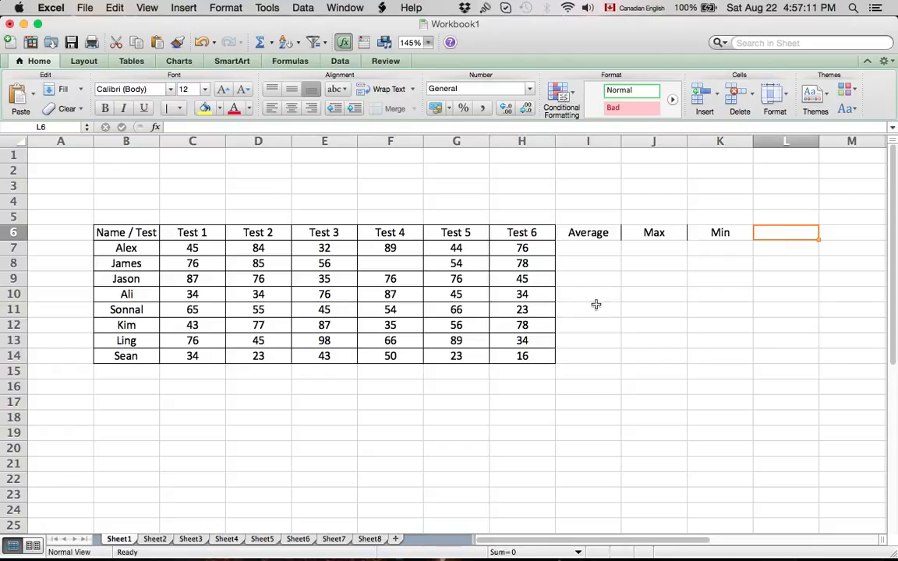
- Enter the formula =AVERAGE(C7,D7,E7,F7,G7,H7) in I7 to average the first student's six test scores
click(586, 249)
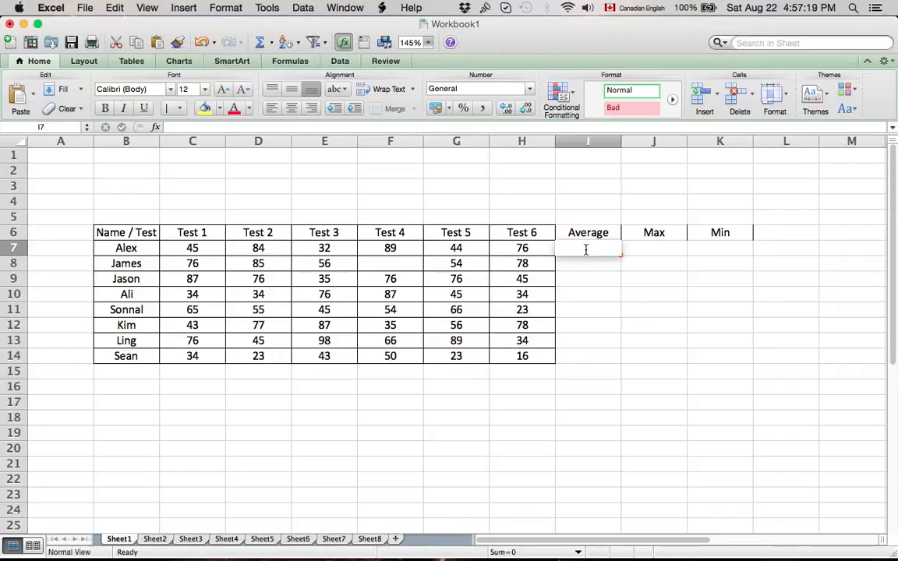
double_click(585, 249)
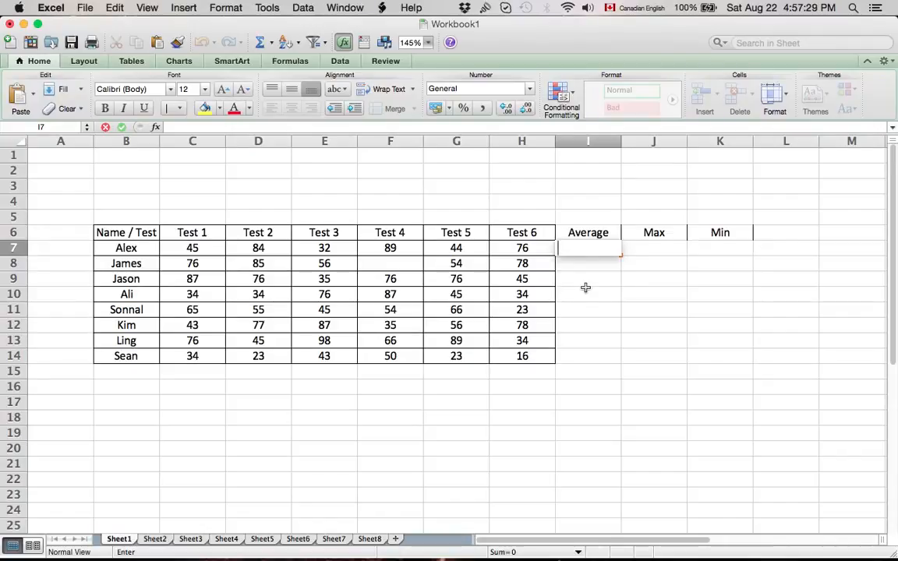
text(=)
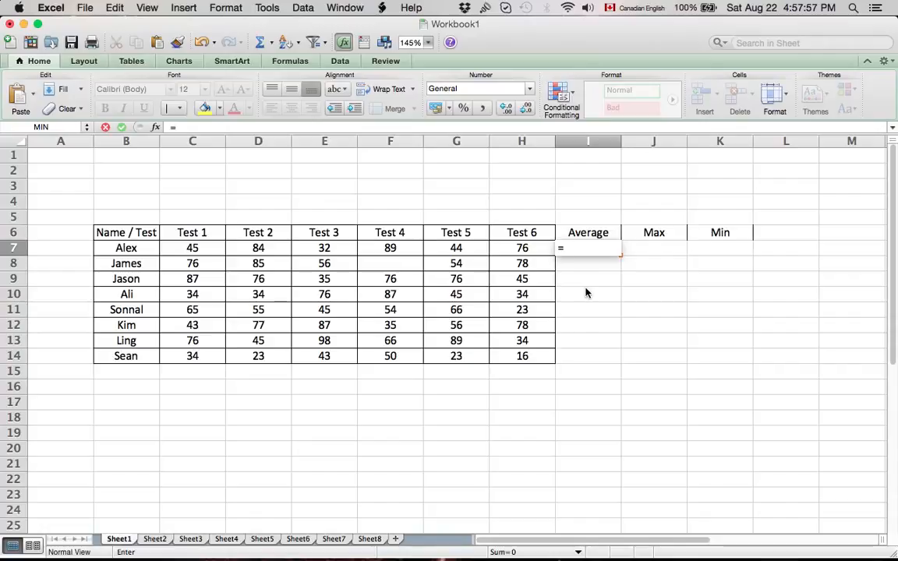
text(ave)
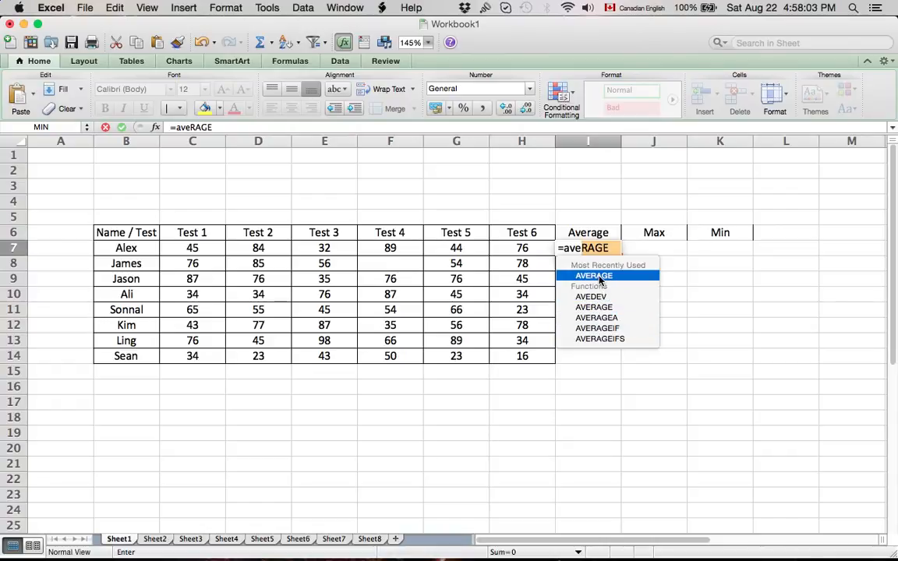
double_click(601, 278)
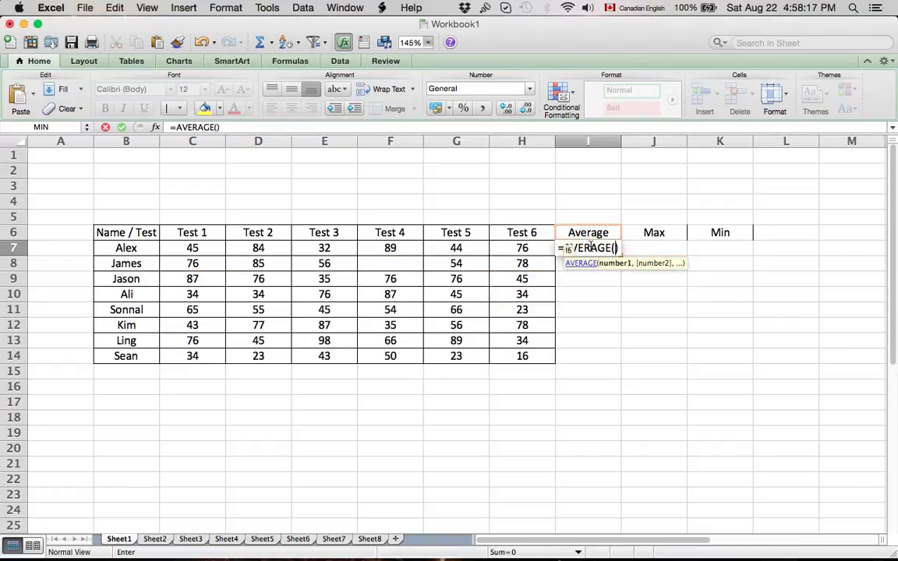
click(202, 248)
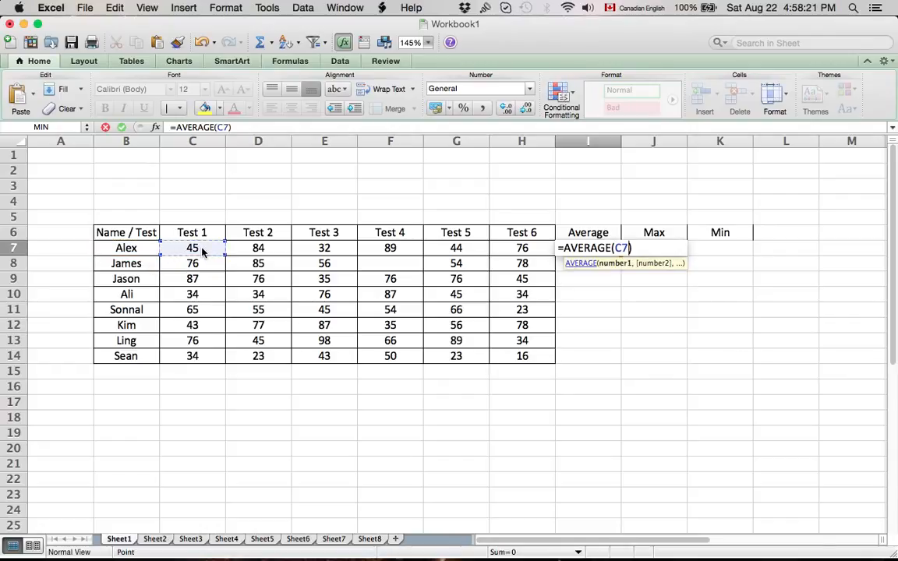
text(,)
click(256, 248)
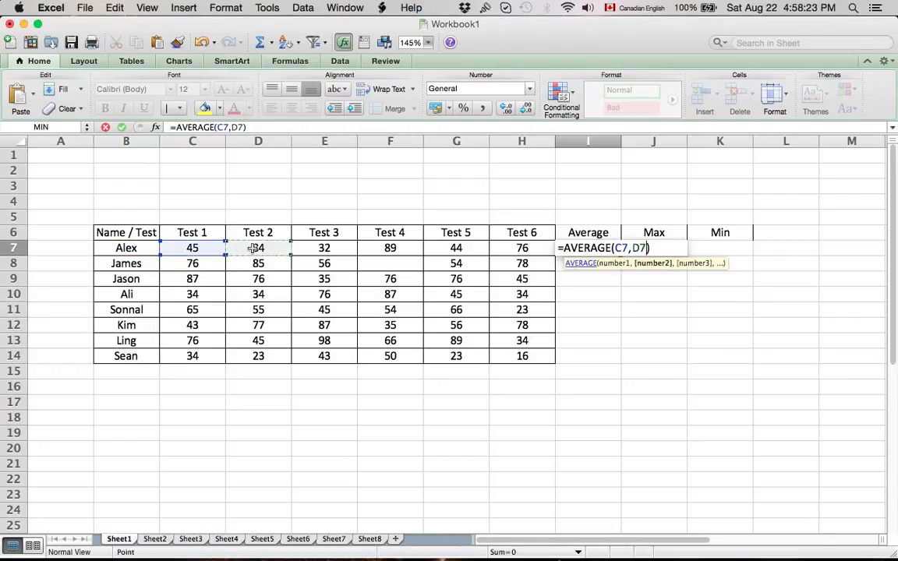
text(,)
click(329, 248)
text(,)
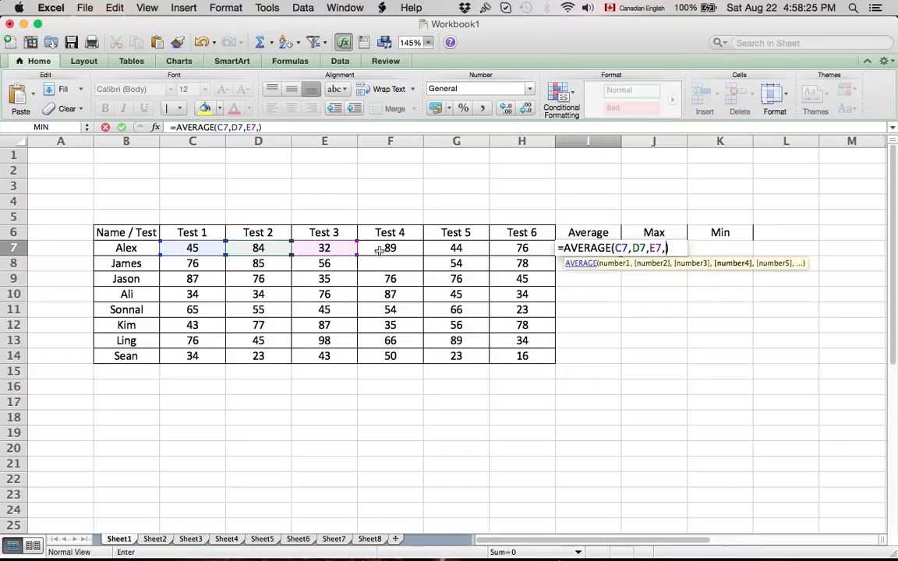
click(380, 250)
text(,)
click(448, 248)
text(,)
click(518, 249)
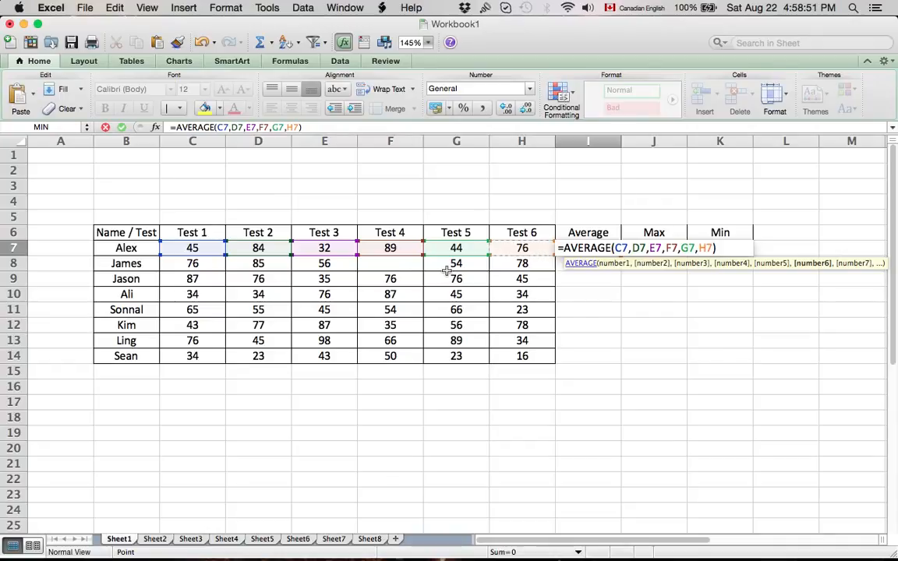
key(Return)
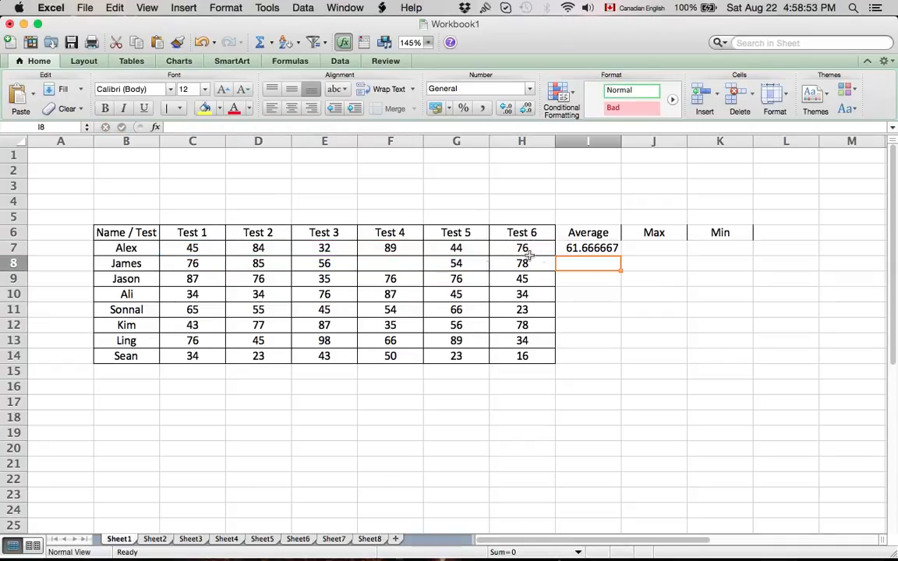
- Fill the average formula from I7 down through I14 and center the filled cells
click(583, 248)
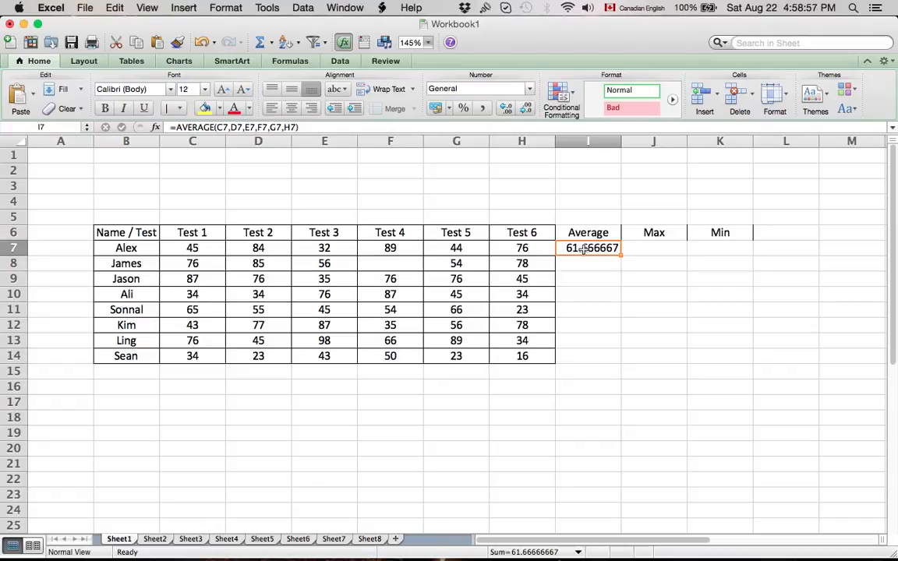
click(593, 264)
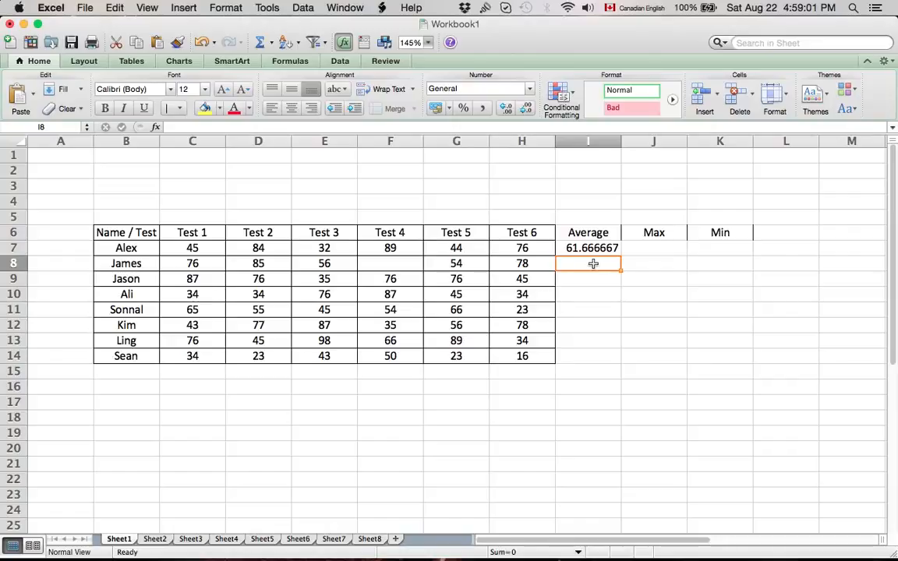
click(589, 249)
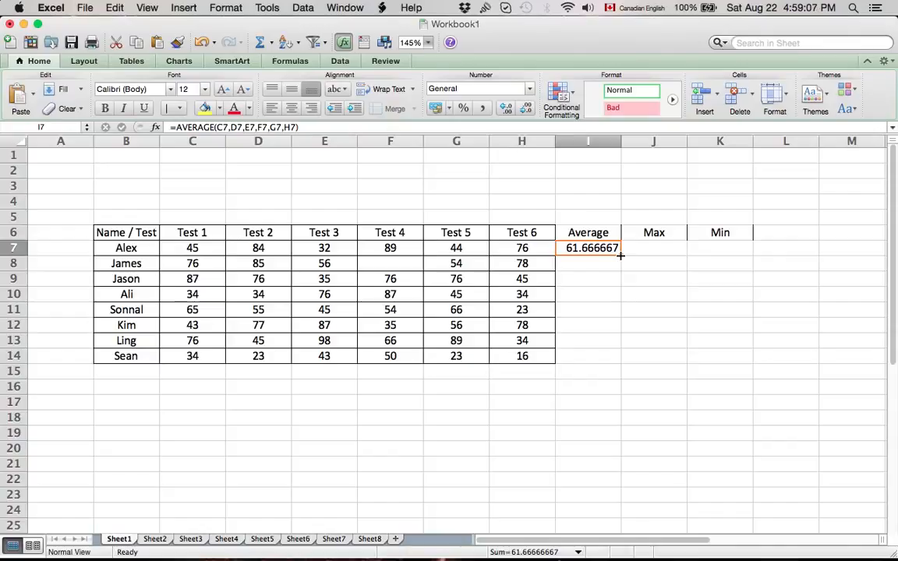
drag(621, 256, 617, 361)
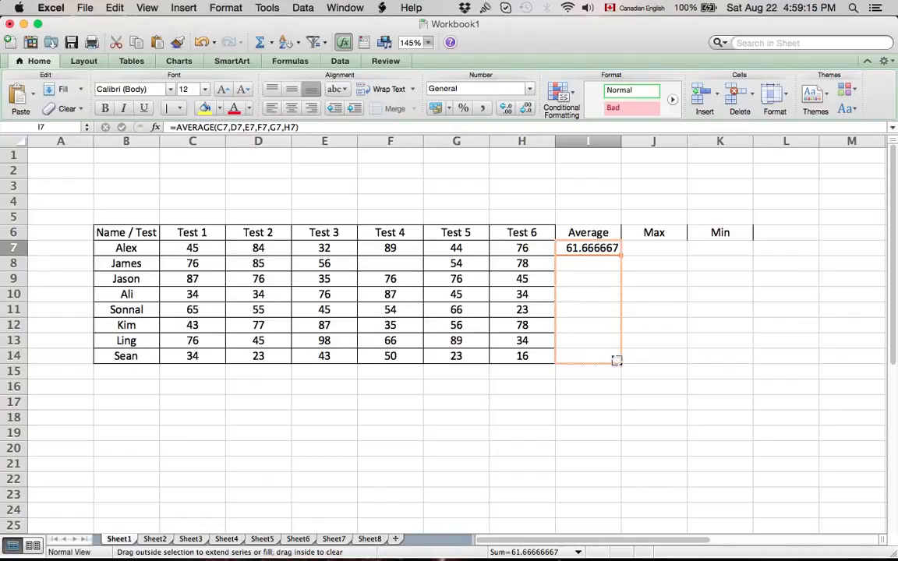
drag(617, 361, 617, 362)
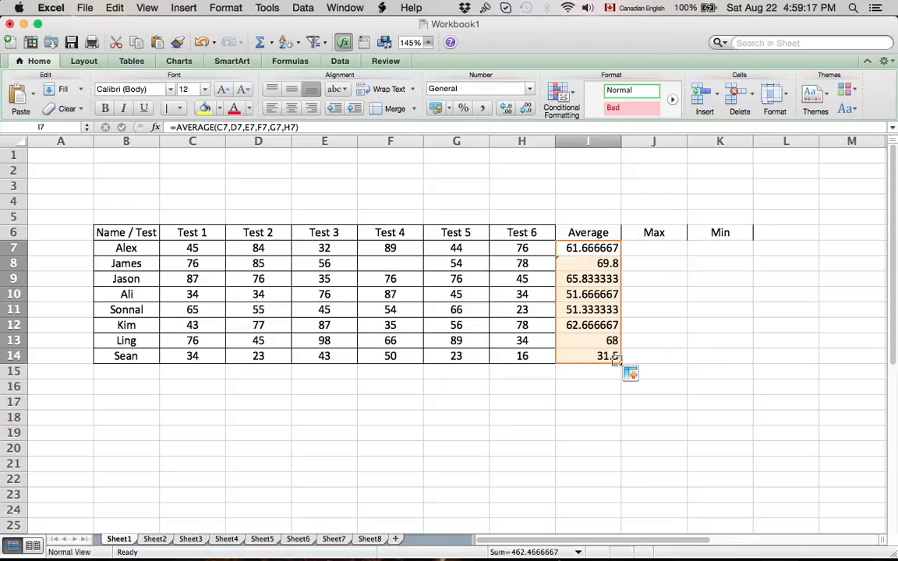
click(291, 107)
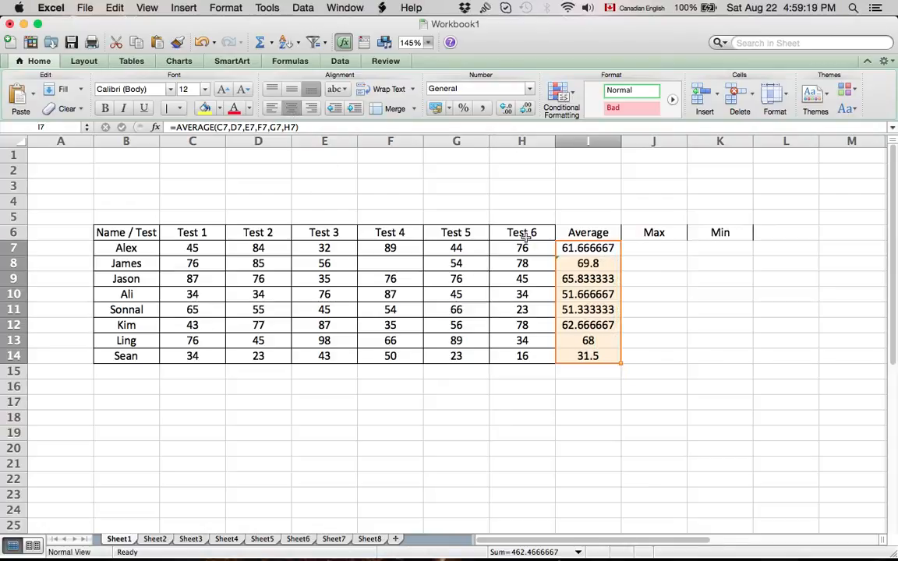
click(593, 296)
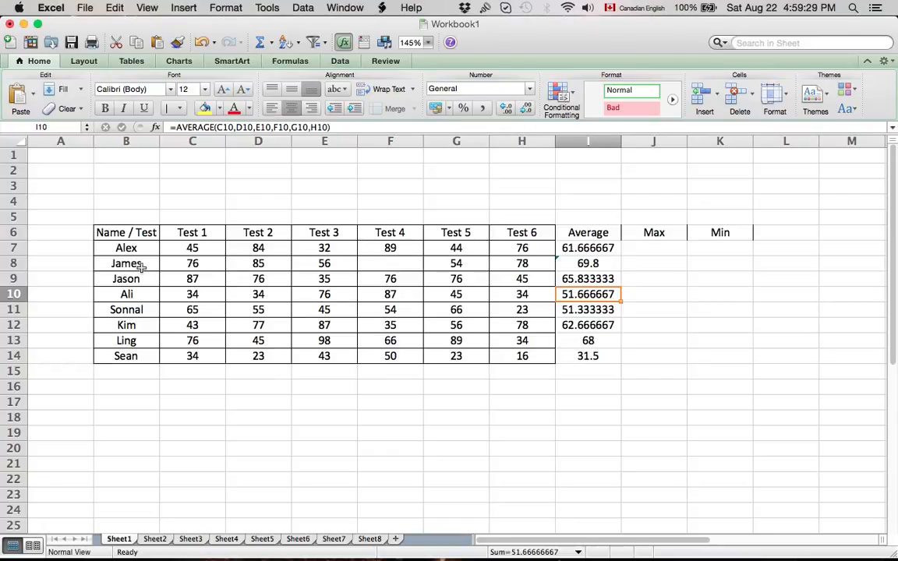
- Try a score of 0 in the empty Test 4 cell F8, and clear it again
click(394, 265)
key(Delete)
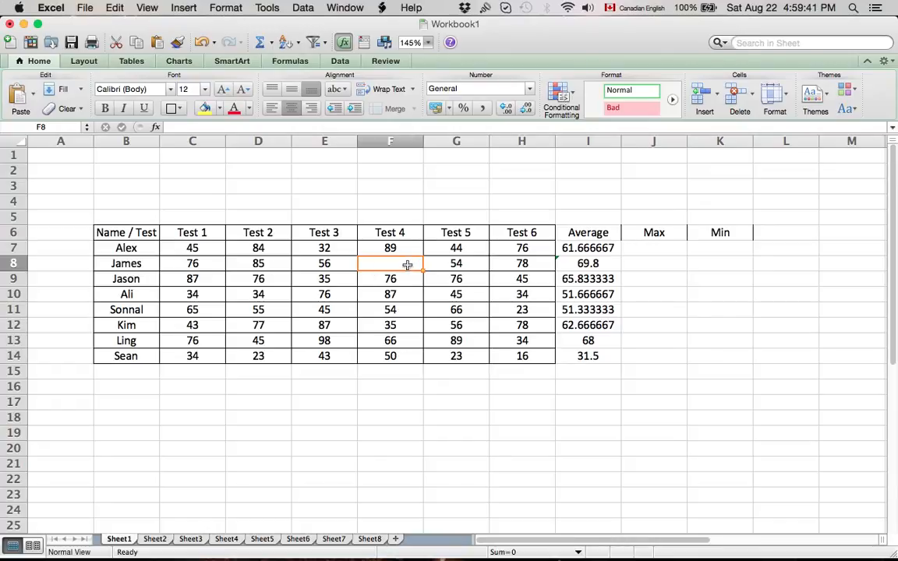
double_click(407, 266)
text(0)
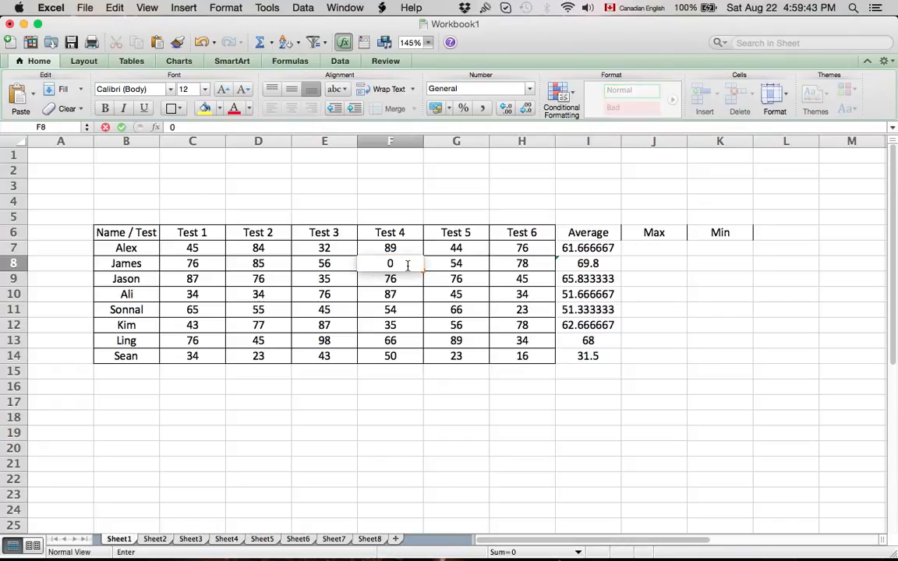
key(Return)
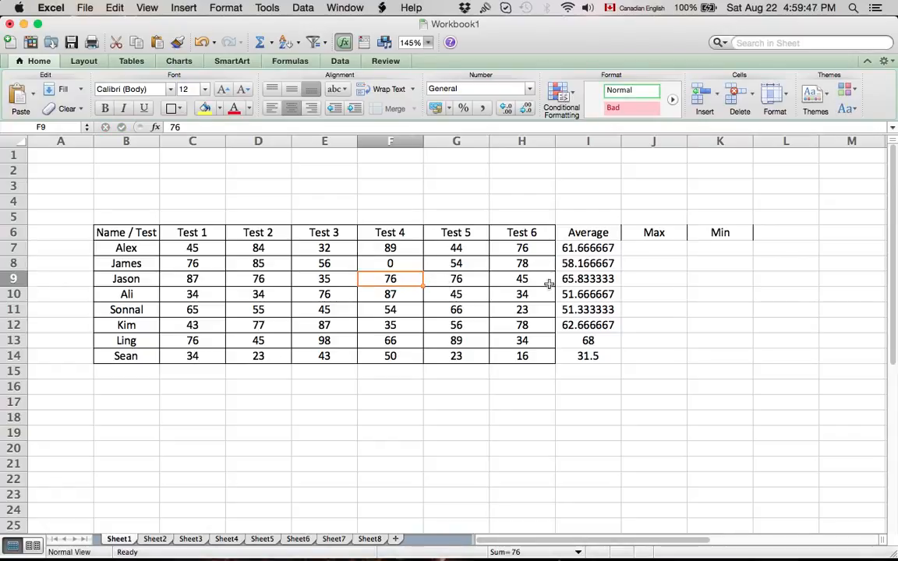
key(Up)
key(Delete)
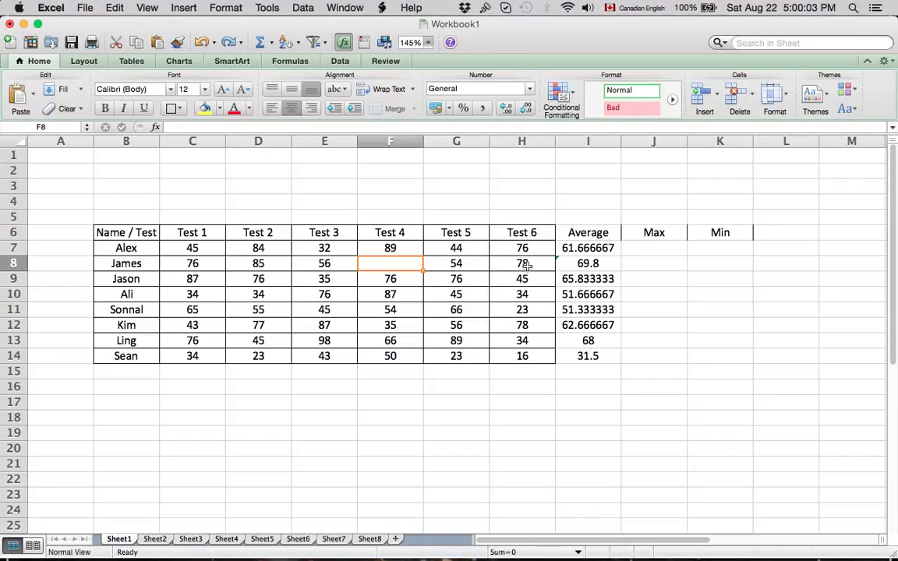
- Enter 0 as the missing Test 4 score in F8
double_click(382, 268)
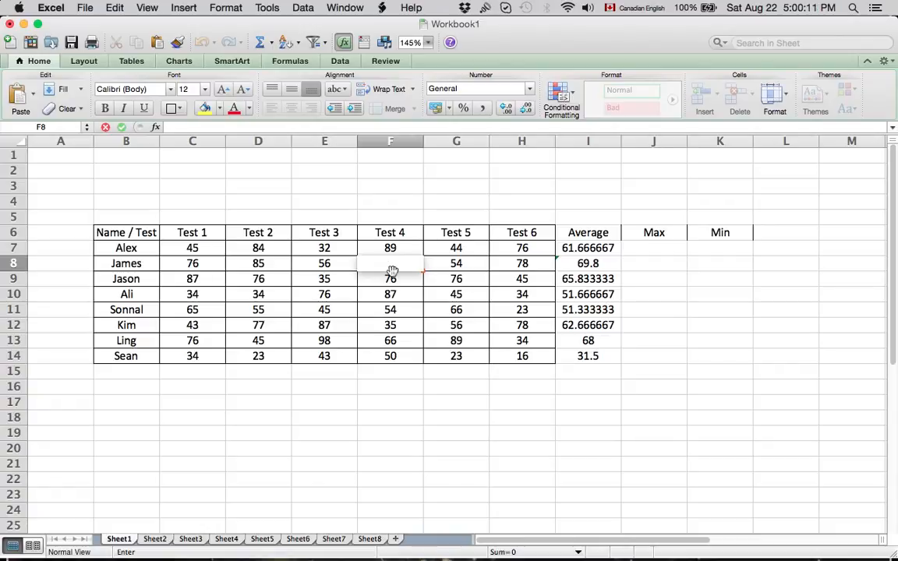
text(0)
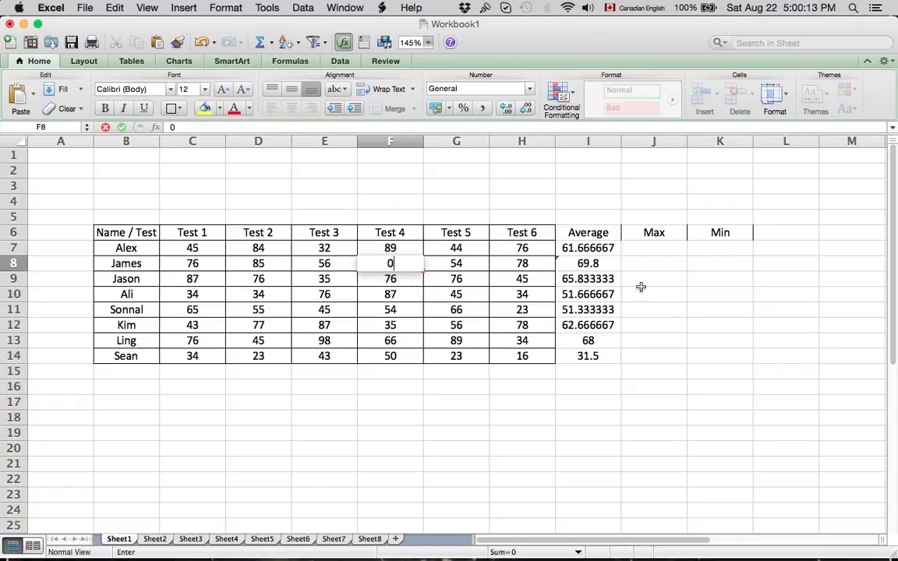
click(644, 287)
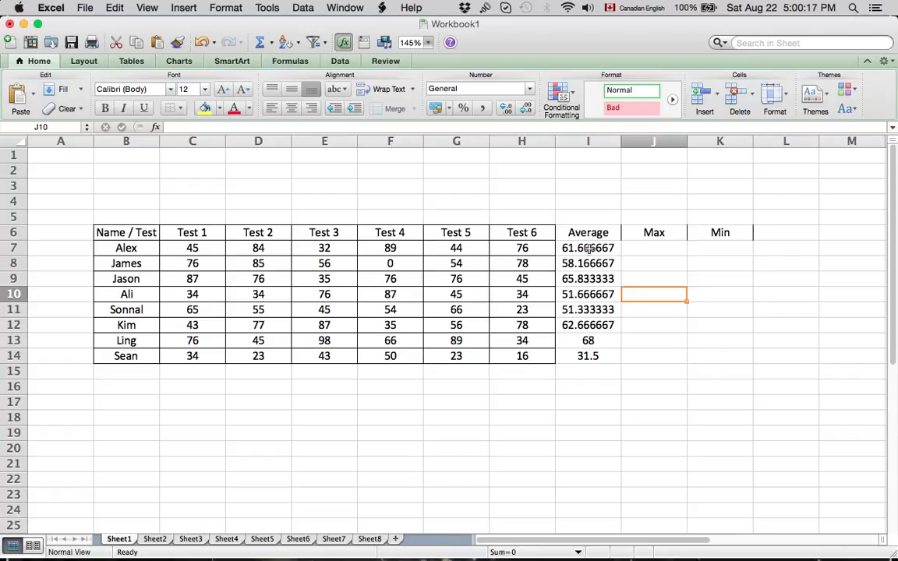
- Enter the formula =MAX(C7,D7,E7,F7,G7,H7,) in J7 to get the first student's highest test score
click(651, 247)
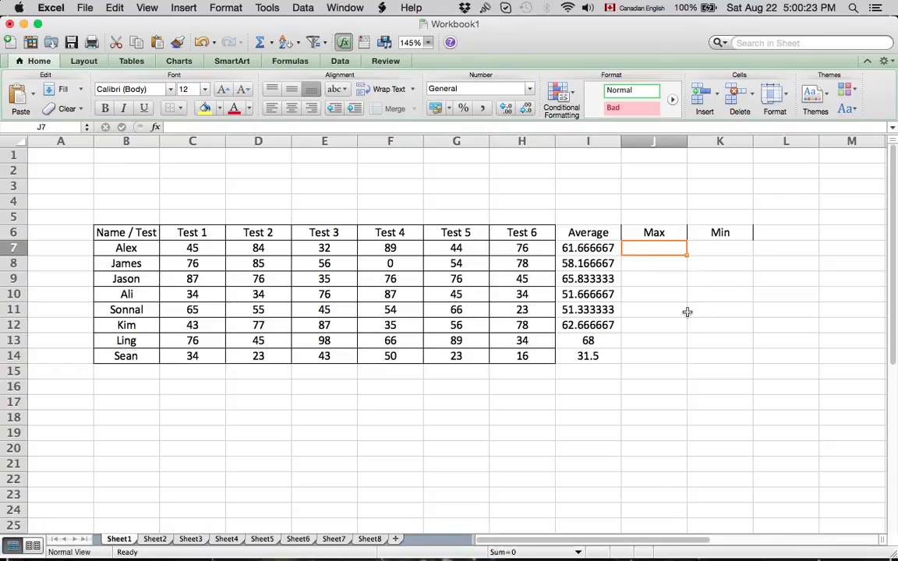
key(Down)
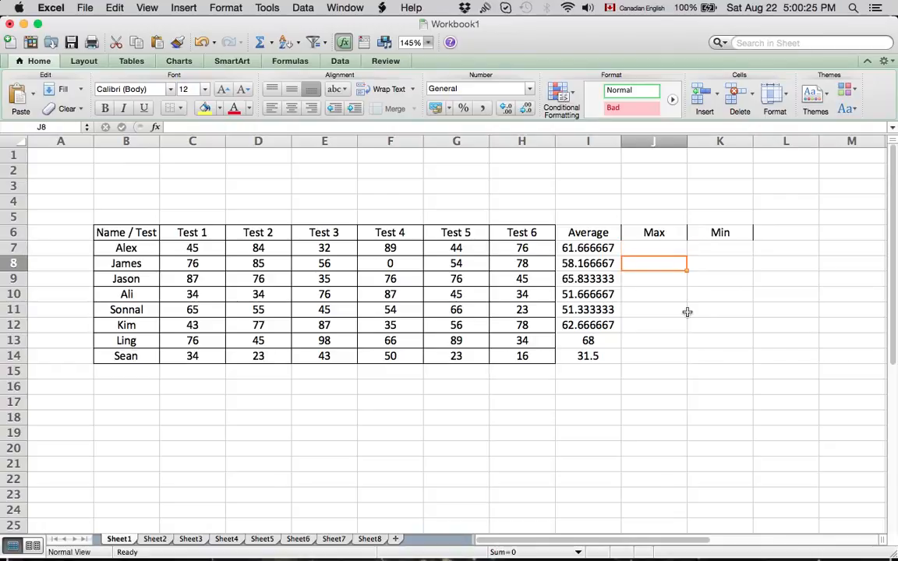
click(659, 243)
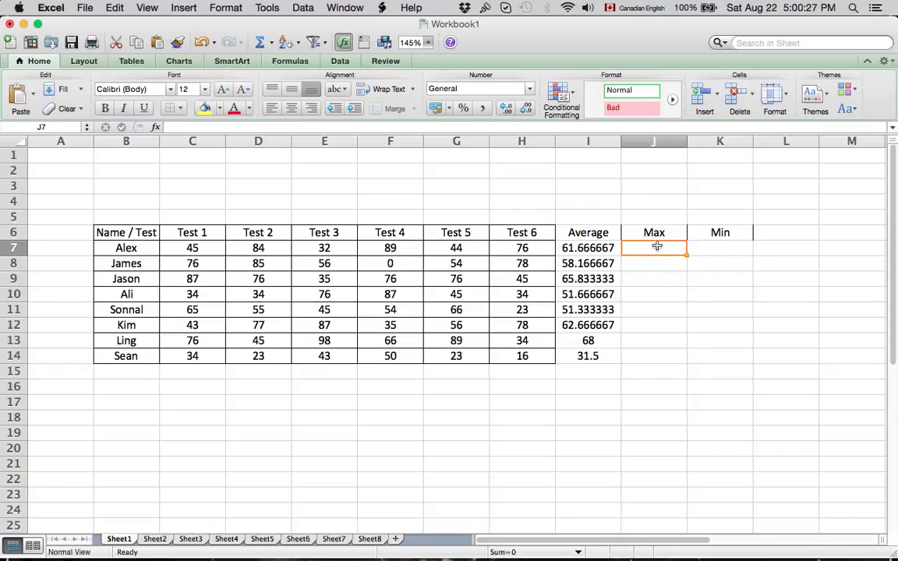
text(=)
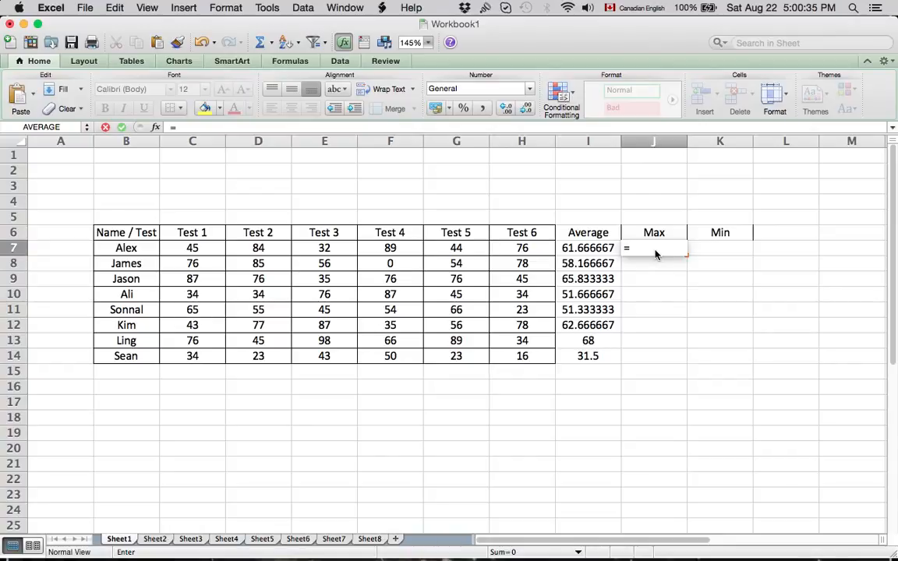
text(max)
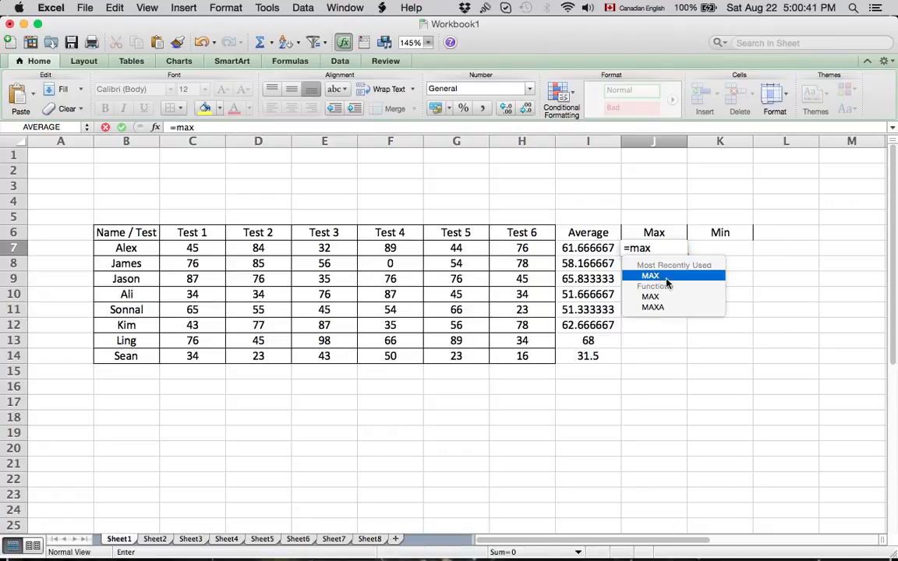
double_click(659, 278)
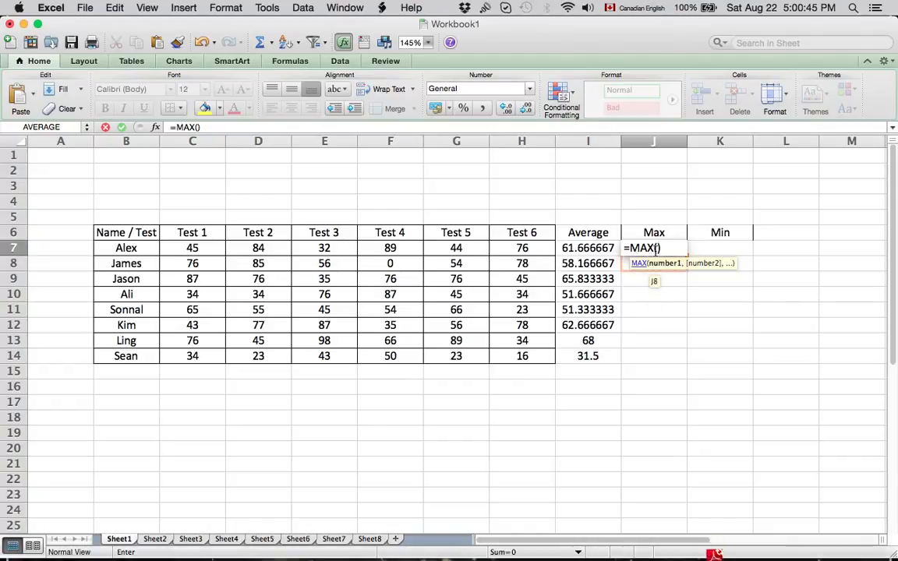
click(190, 248)
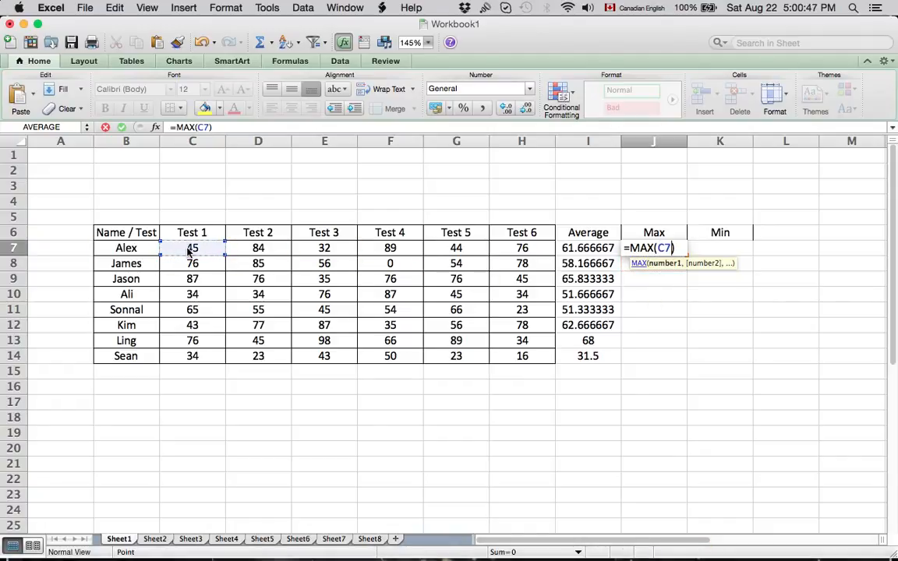
text(,)
click(258, 247)
text(,)
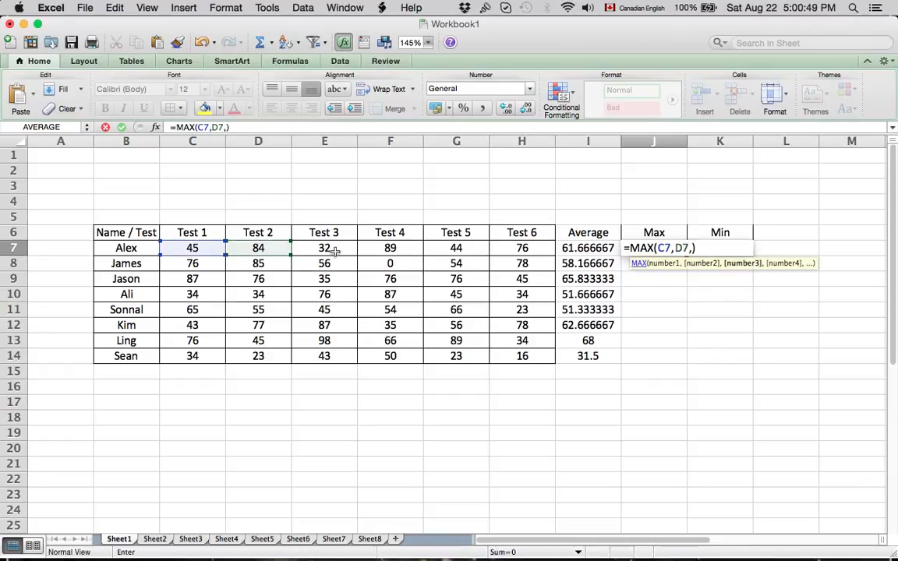
click(327, 249)
text(,)
click(386, 250)
text(,)
click(444, 248)
text(,)
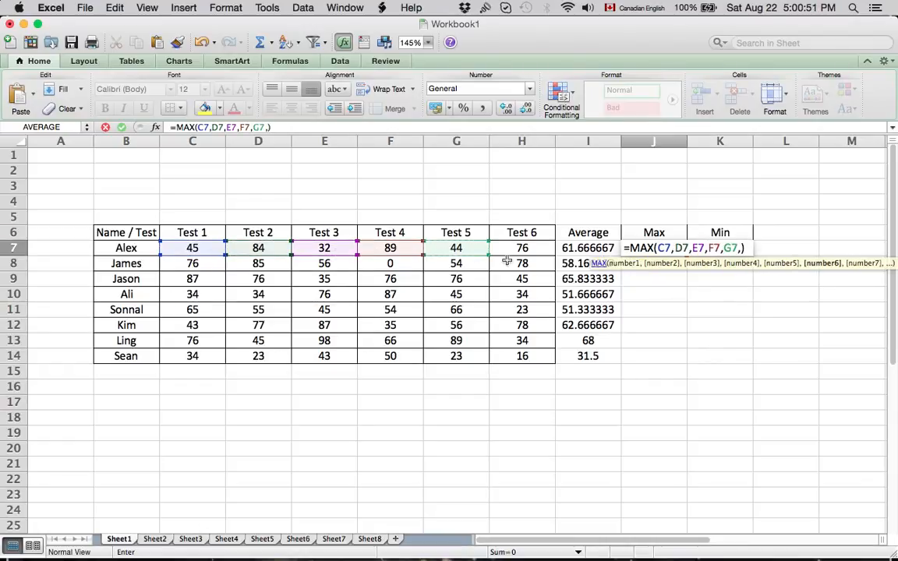
click(518, 248)
text(,)
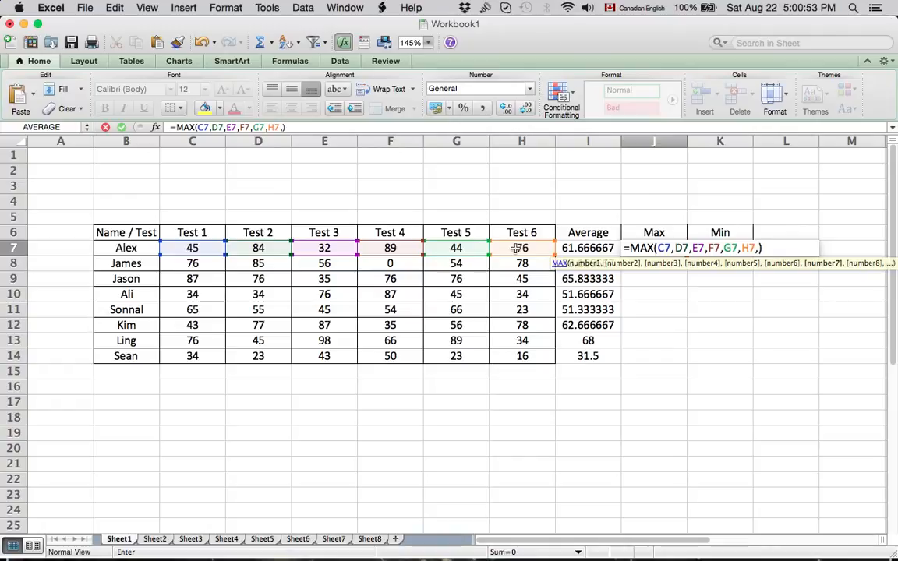
key(Return)
click(635, 245)
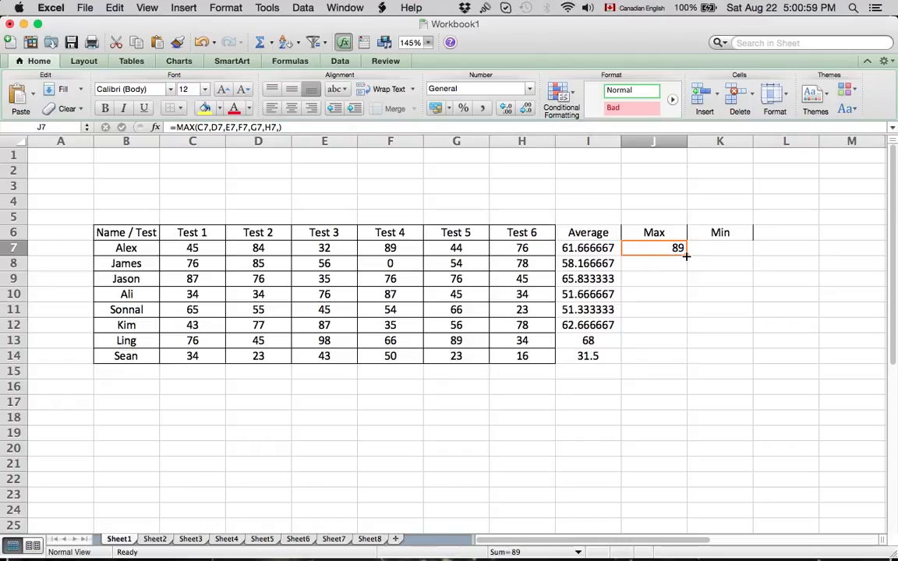
- Fill the maximum formula from J7 down through J14 and center the filled cells
drag(686, 256, 676, 360)
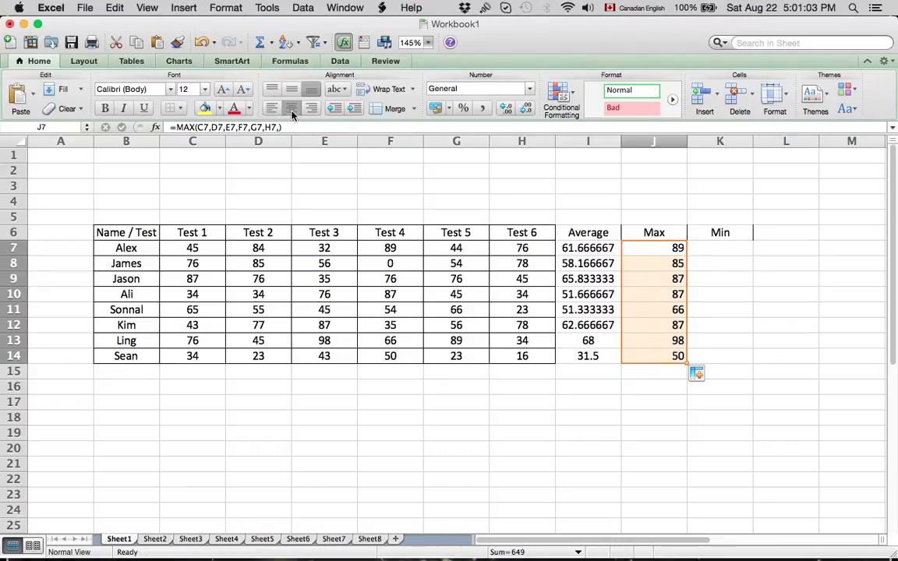
double_click(725, 249)
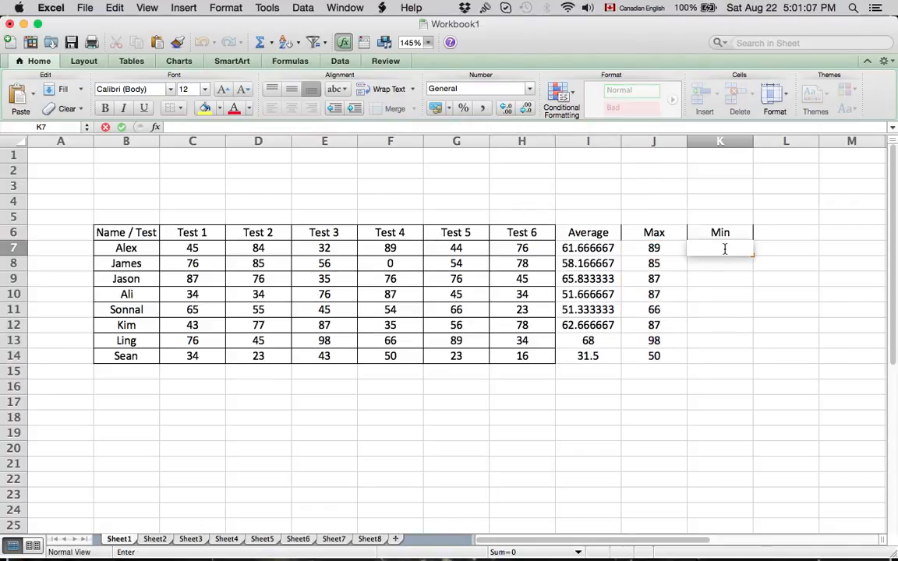
text(Min)
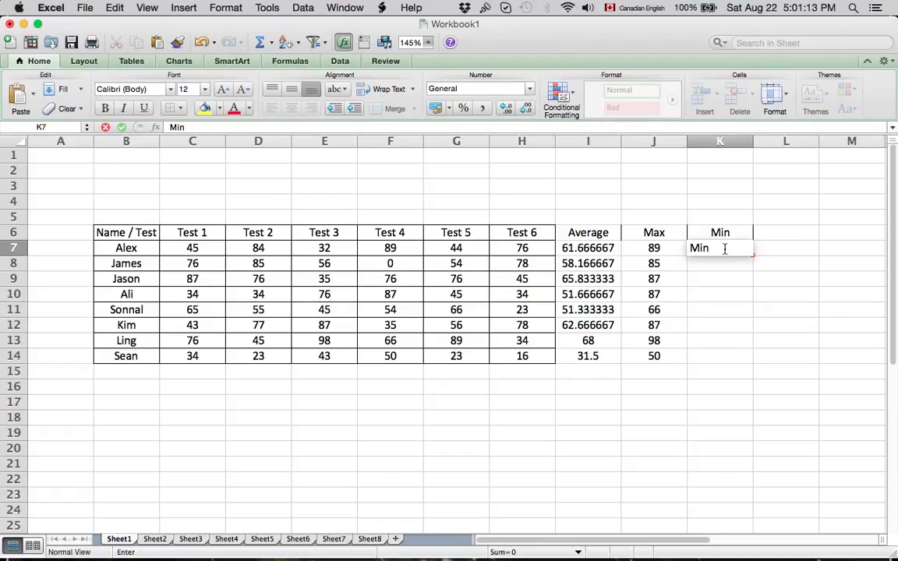
key(Return)
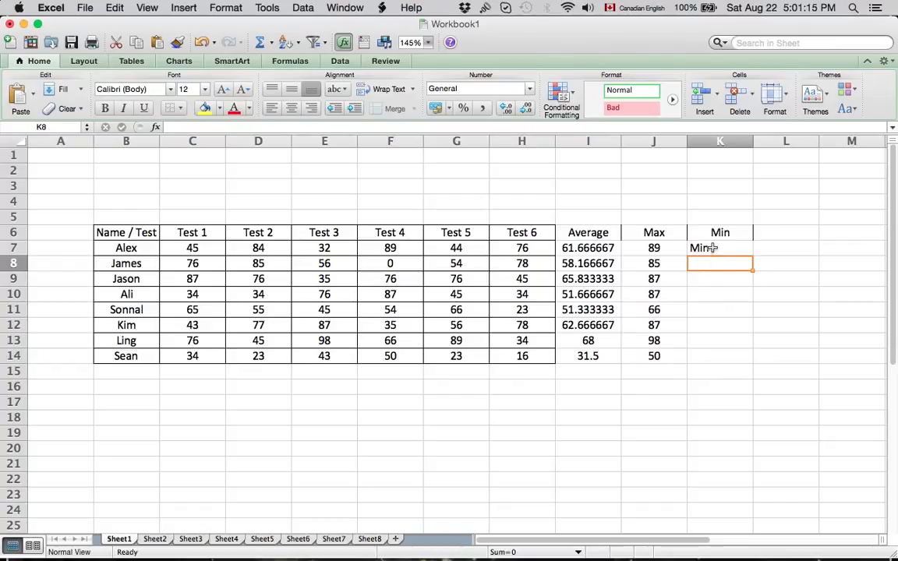
double_click(713, 247)
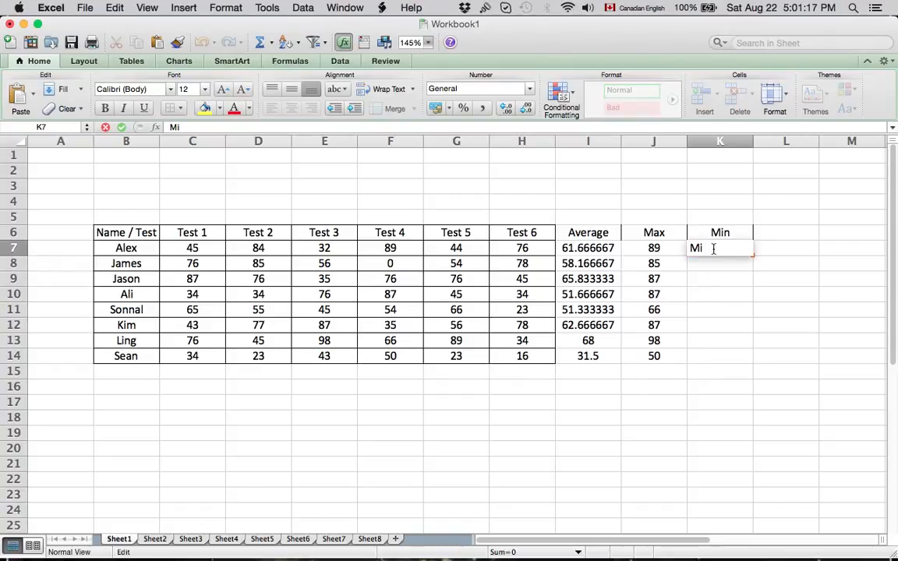
key(BackSpace)
key(BackSpace)
- Enter the formula =MIN(C7,D7,E7,F7,G7,H7) in K7 to get the first student's lowest test score
text(=)
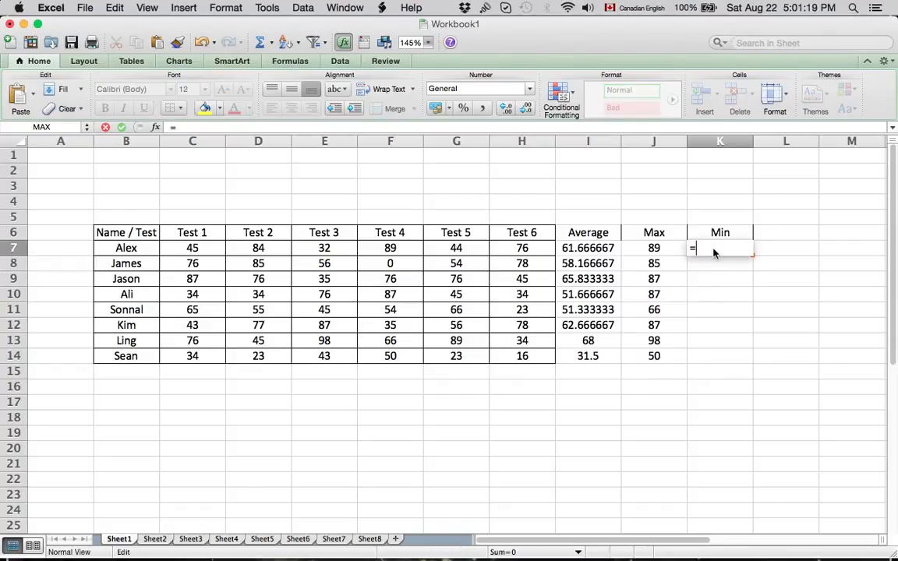
text(Min)
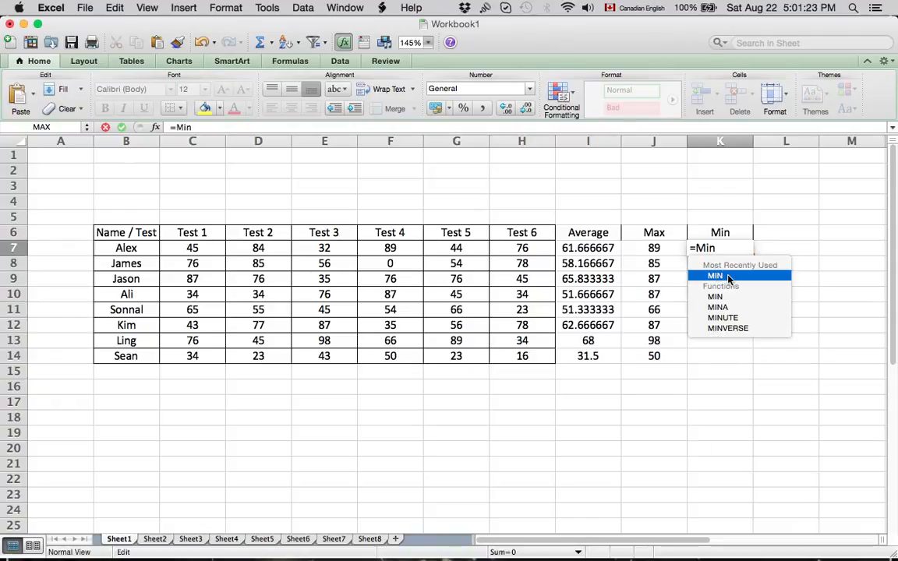
double_click(729, 276)
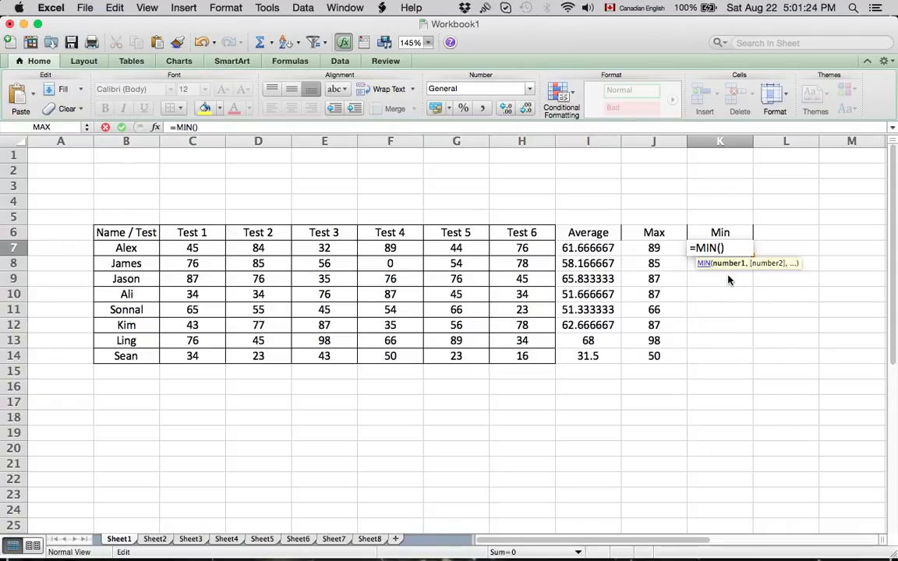
click(183, 247)
text(,)
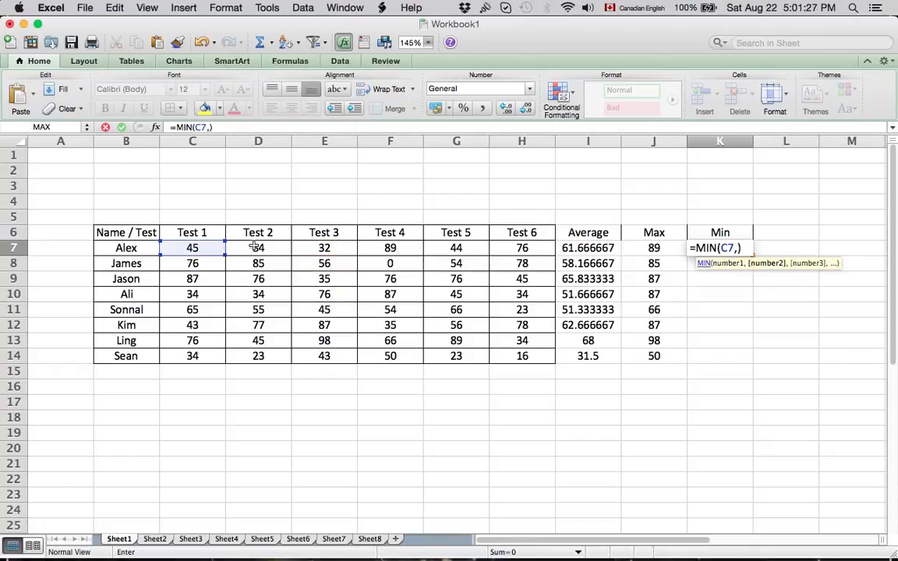
click(256, 247)
text(,)
click(312, 248)
text(,)
click(389, 248)
text(,)
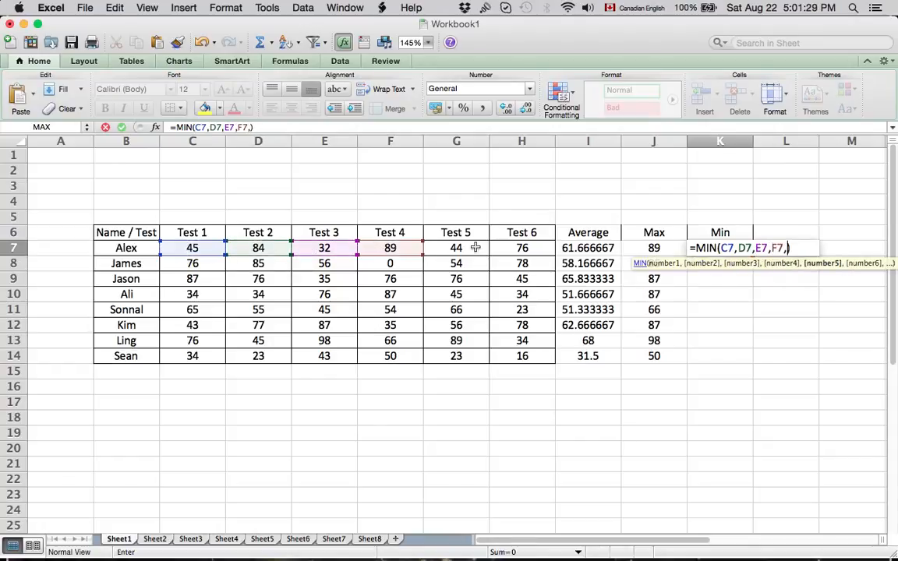
click(468, 247)
text(,)
click(517, 247)
text(,)
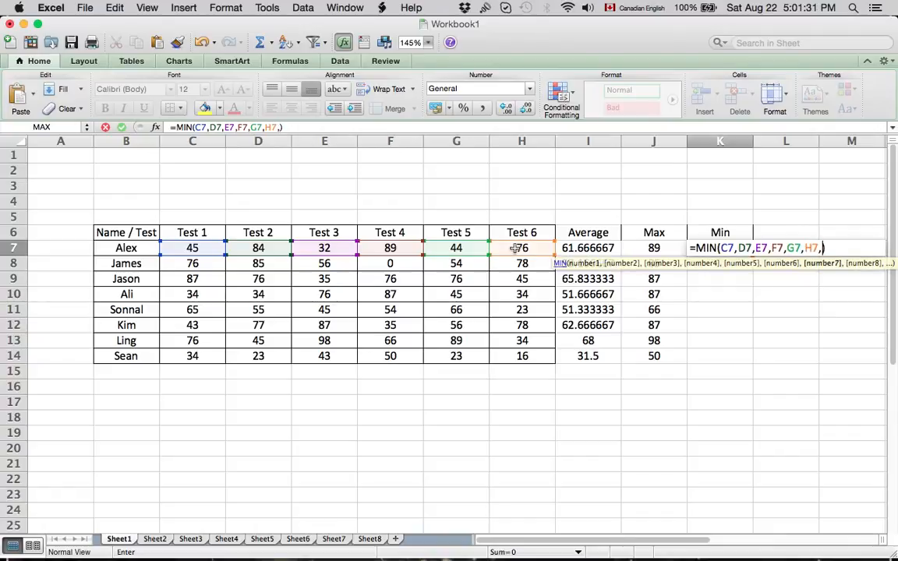
key(BackSpace)
key(Return)
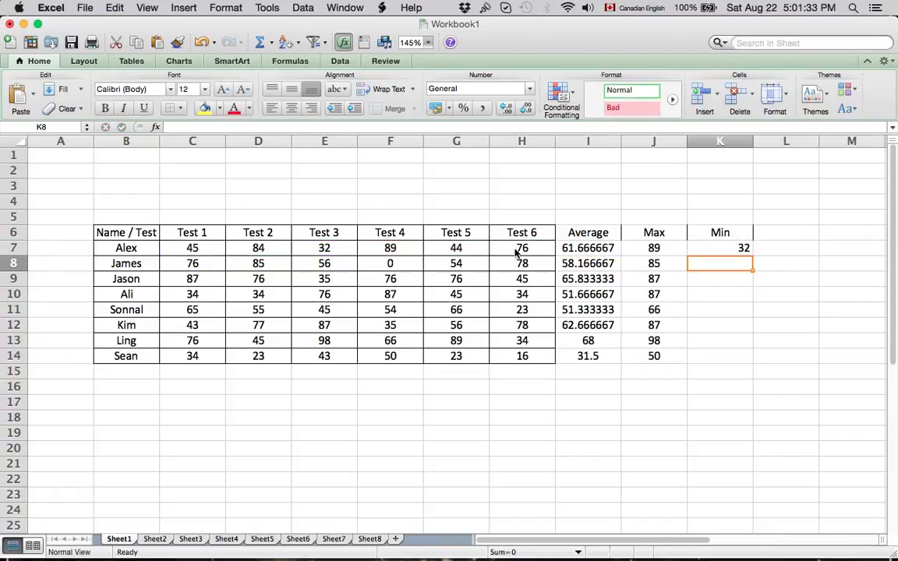
- Fill the minimum formula from K7 down through K14 and center the filled cells
click(725, 248)
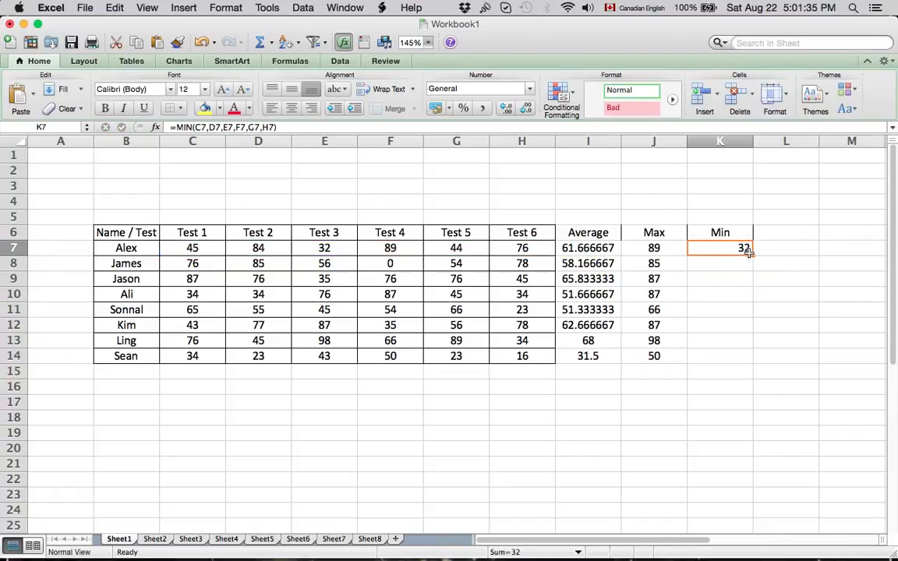
drag(752, 255, 715, 370)
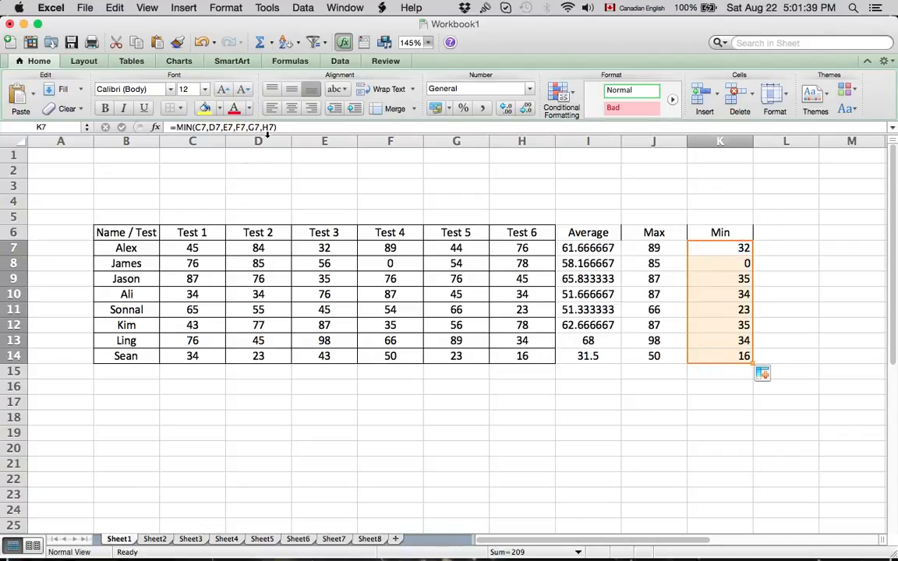
click(293, 112)
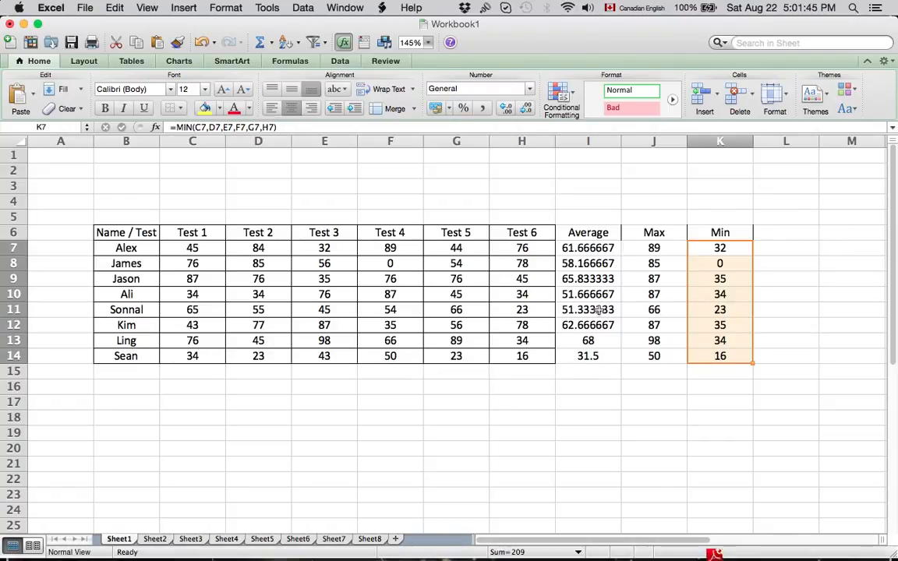
- Format the averages in I7 through I14 with the Number category and 0 decimal places
drag(581, 248, 592, 356)
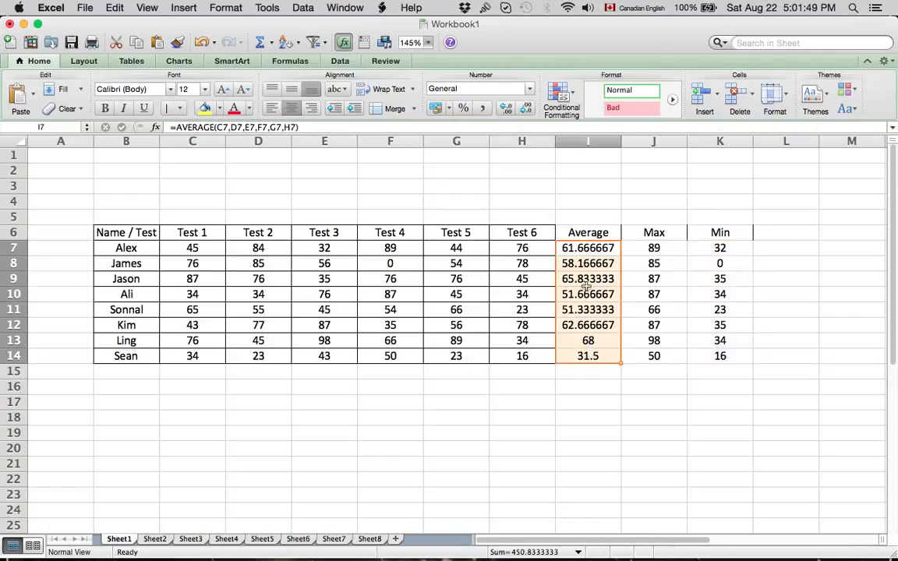
click(595, 387)
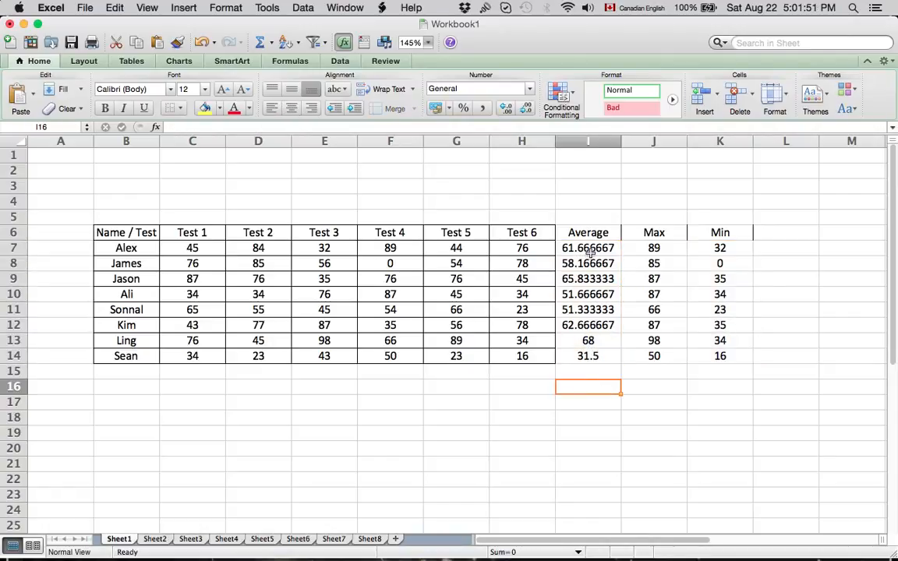
drag(588, 248, 589, 357)
right_click(584, 294)
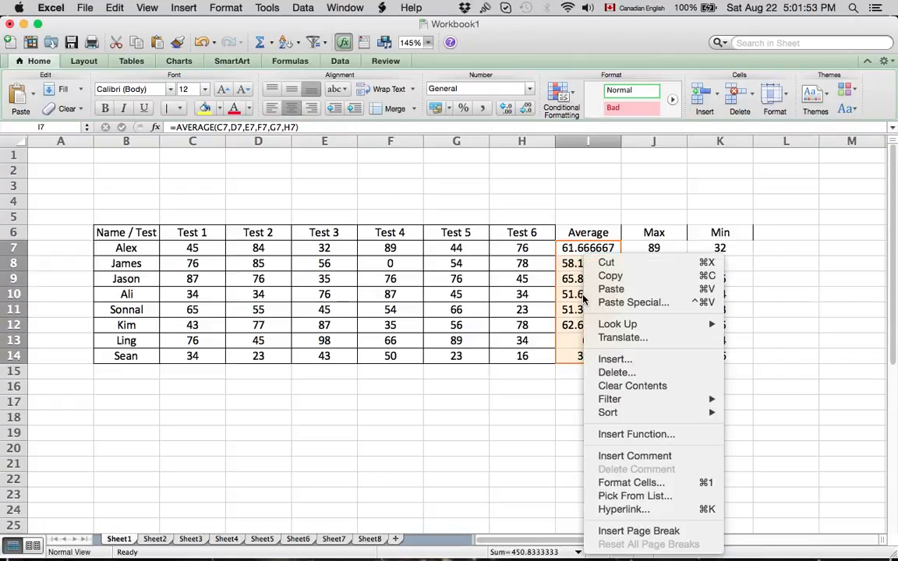
click(656, 487)
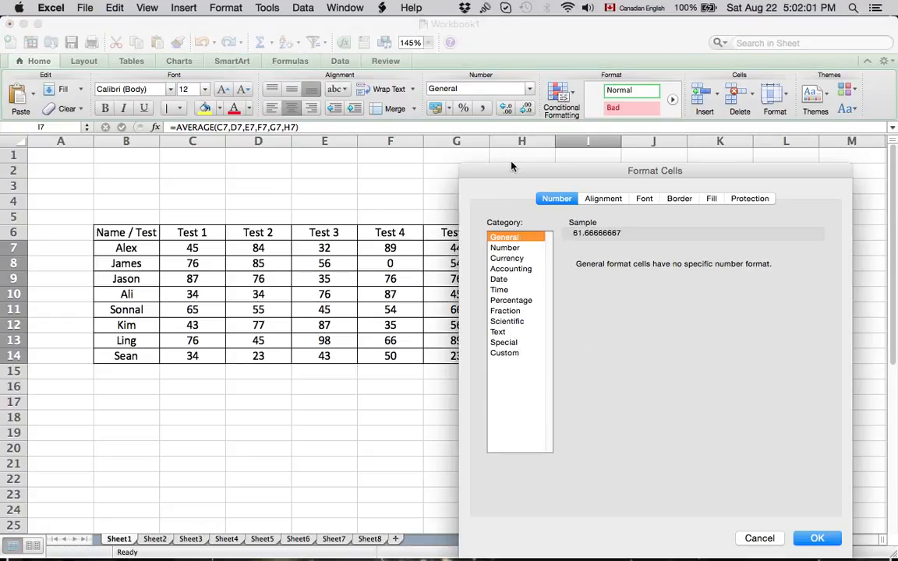
drag(511, 166, 174, 65)
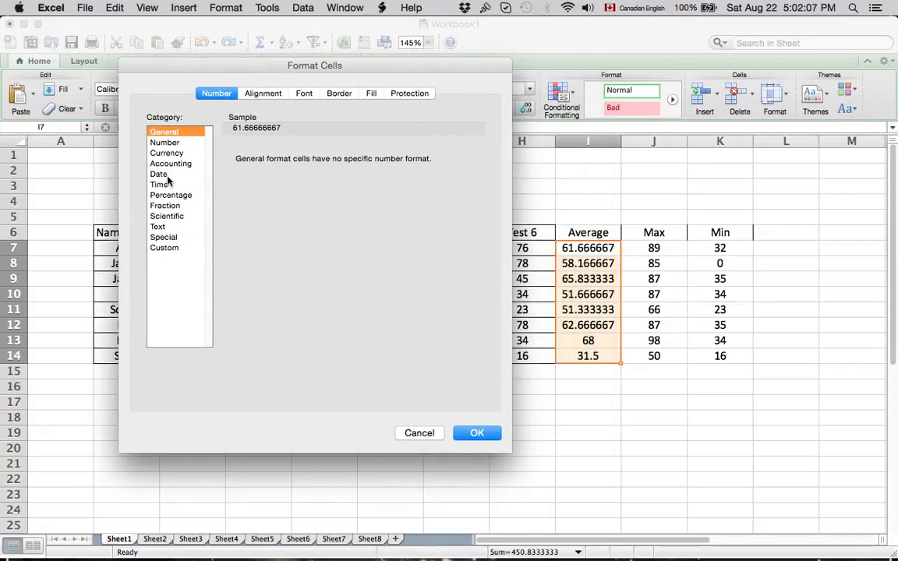
click(165, 142)
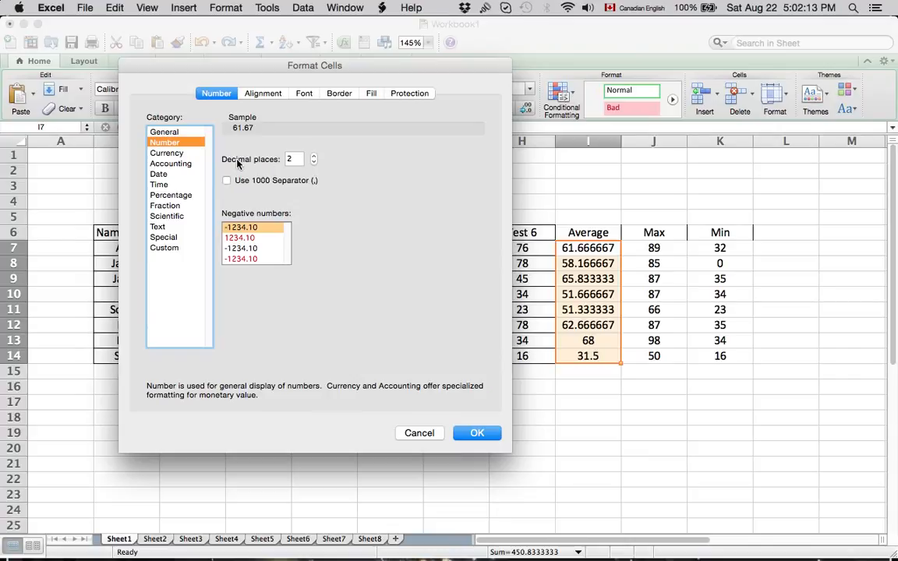
click(314, 162)
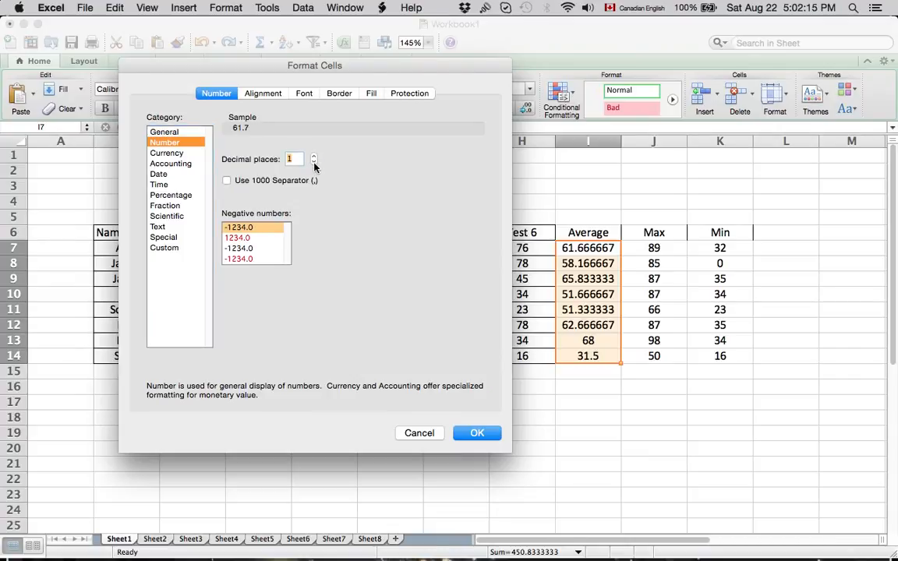
click(314, 162)
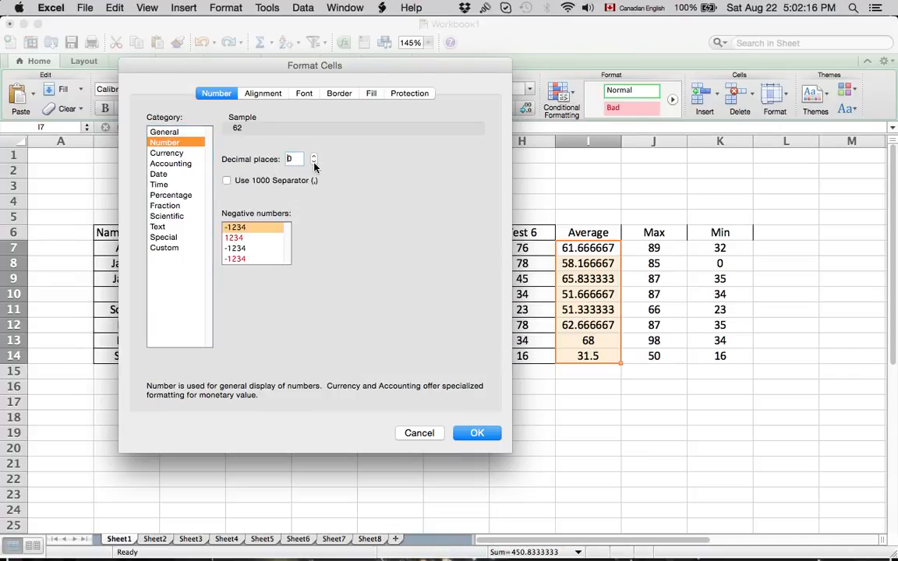
click(477, 433)
click(577, 417)
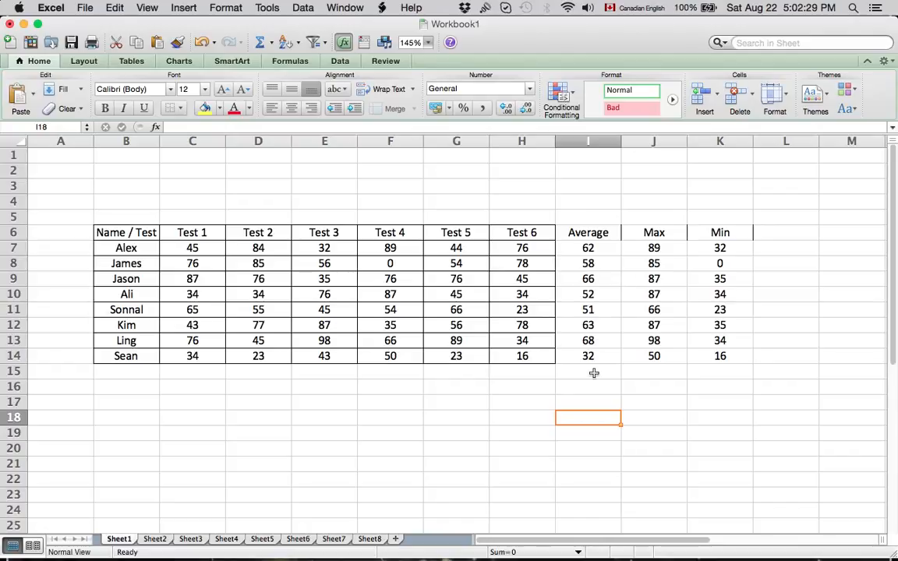
- Enter the label "Average of class:" in H16 below the table
click(530, 389)
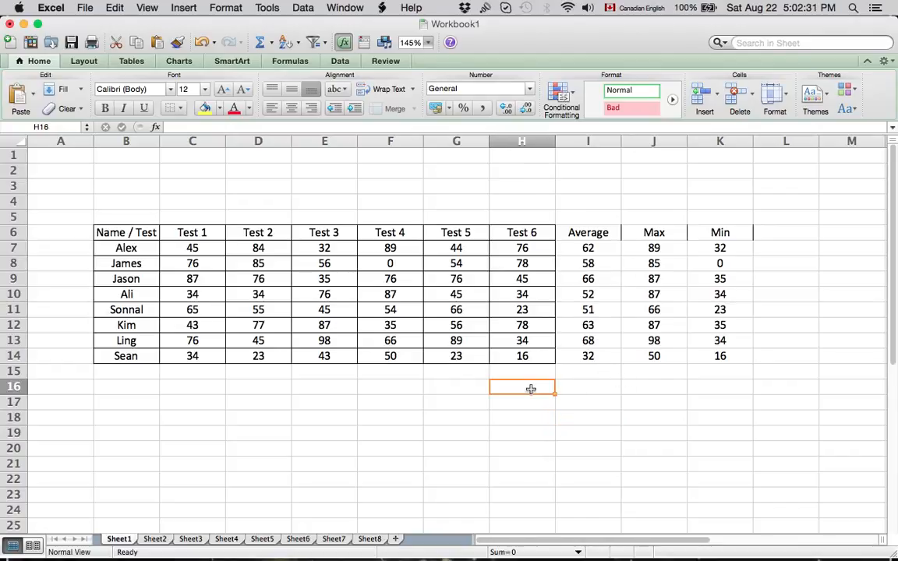
text(Ave)
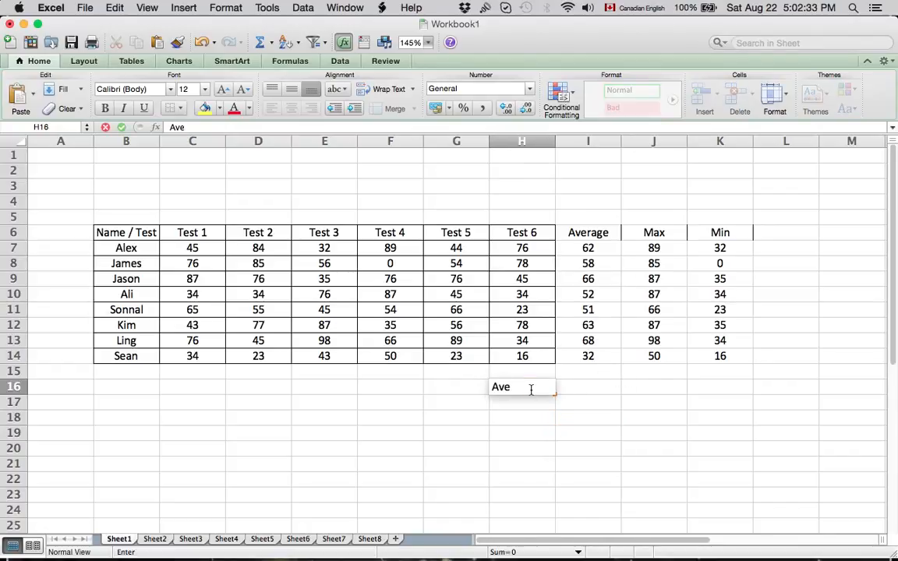
text(rage of class:)
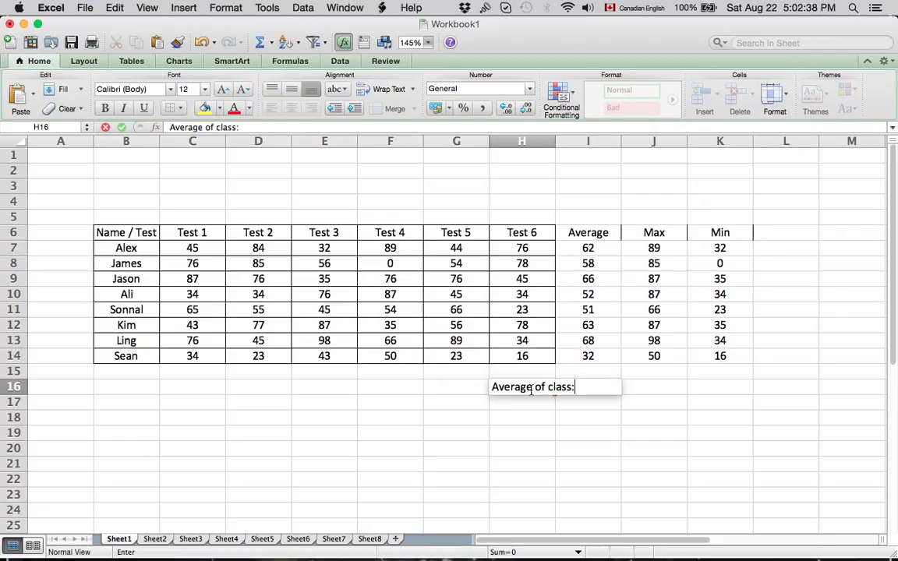
click(594, 420)
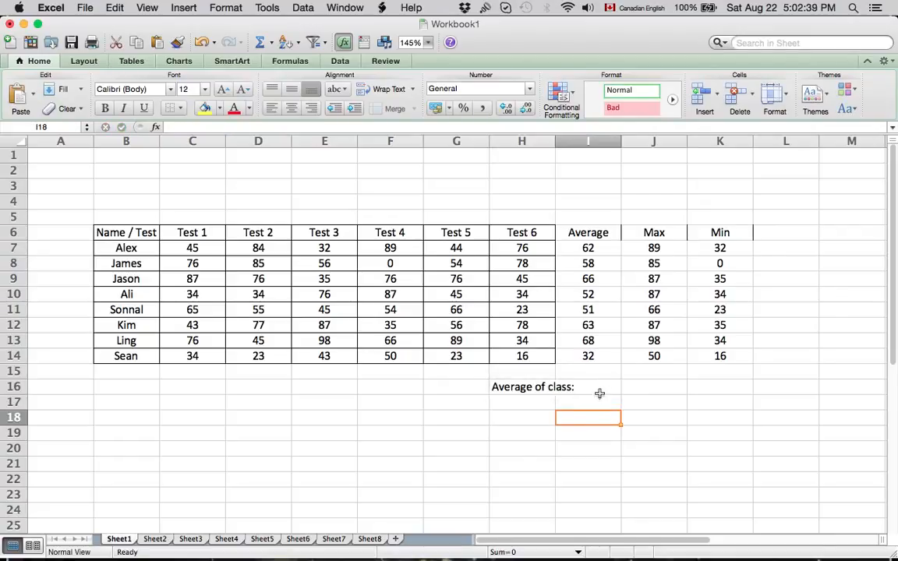
- Give cell J16, beside the class average label, outside borders and a blue fill
click(643, 390)
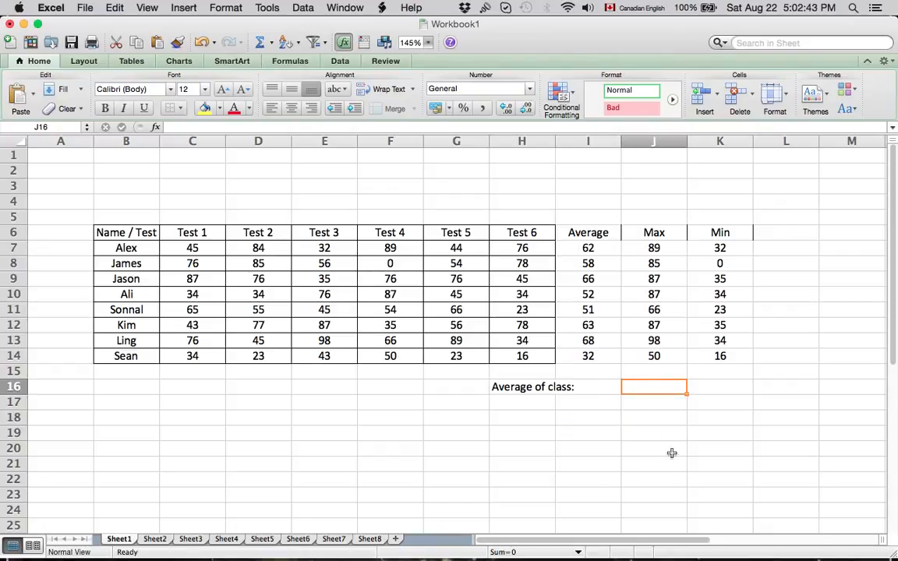
click(180, 109)
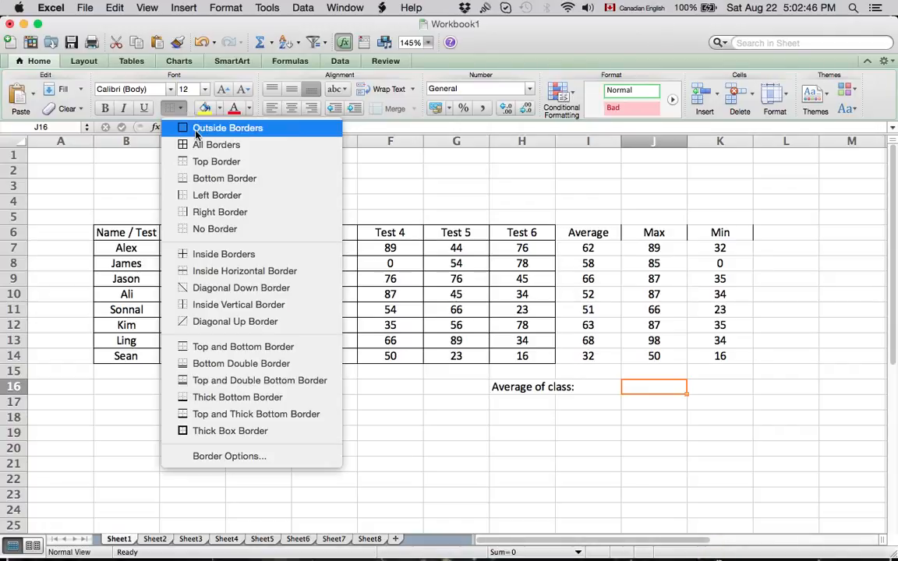
click(236, 132)
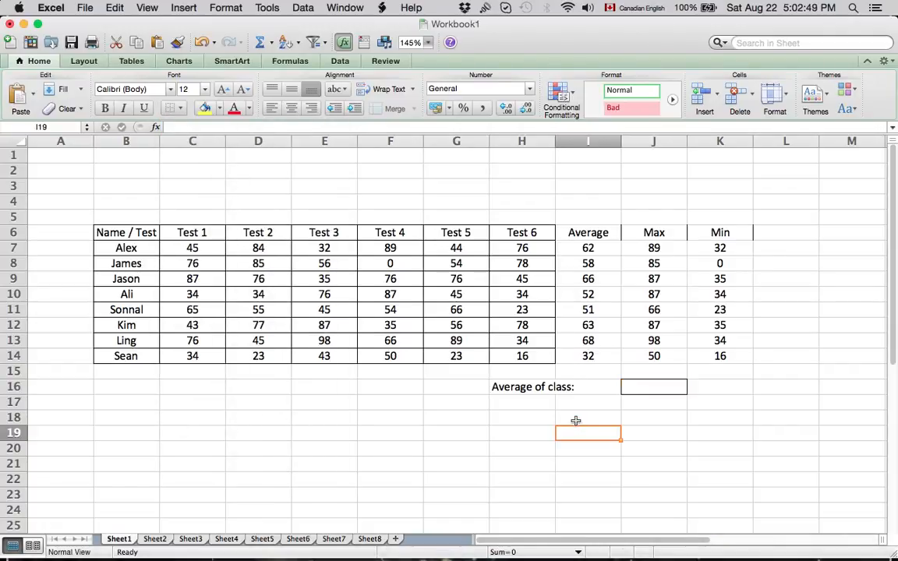
click(221, 111)
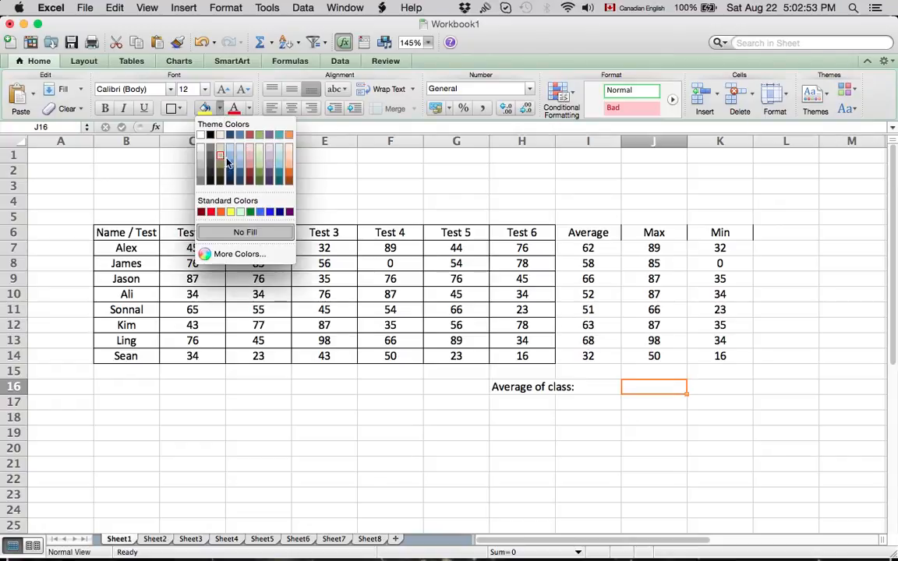
click(230, 167)
click(771, 458)
- Enter =AVERAGE(I7,I8,I9,I10,I11,I12,I13,I14) in J16 to calculate the class average, accepting the proposed formula correction
click(659, 387)
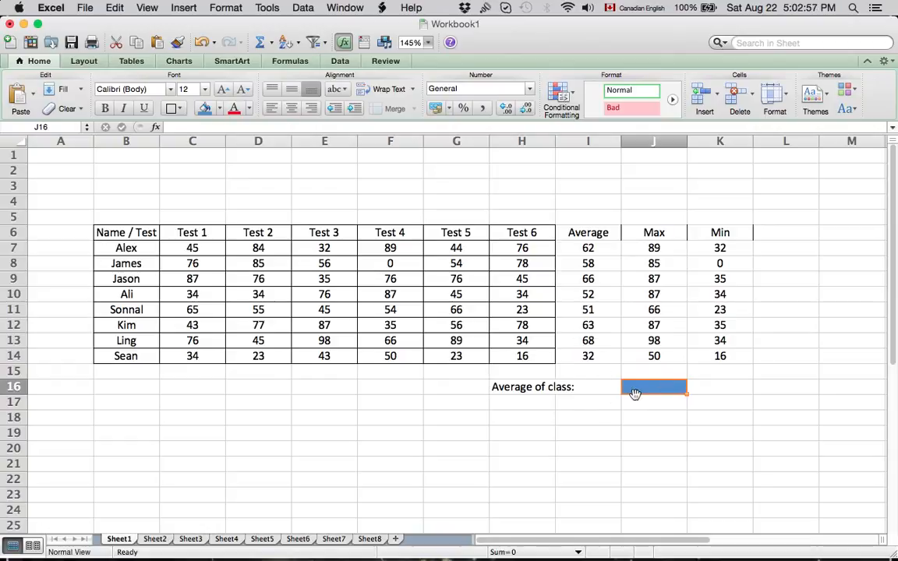
text(=)
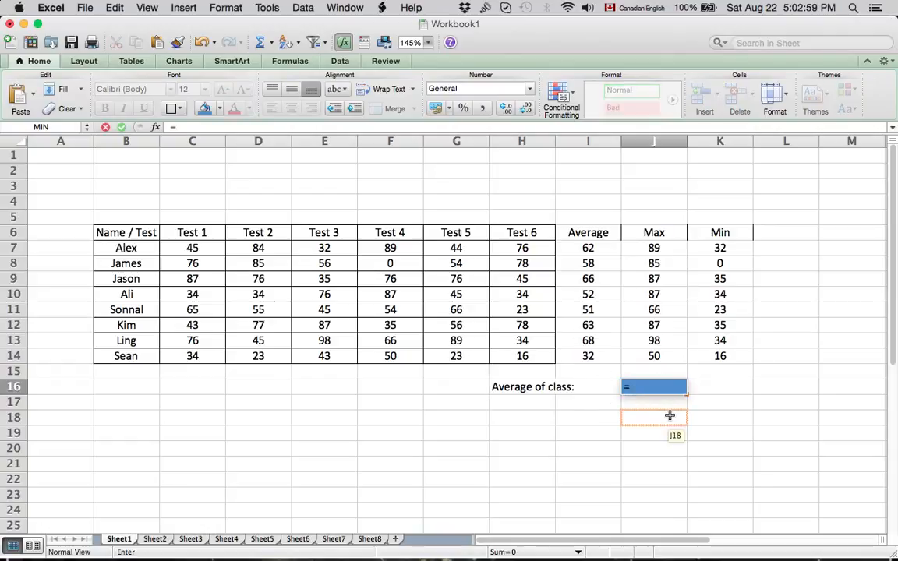
text(aver)
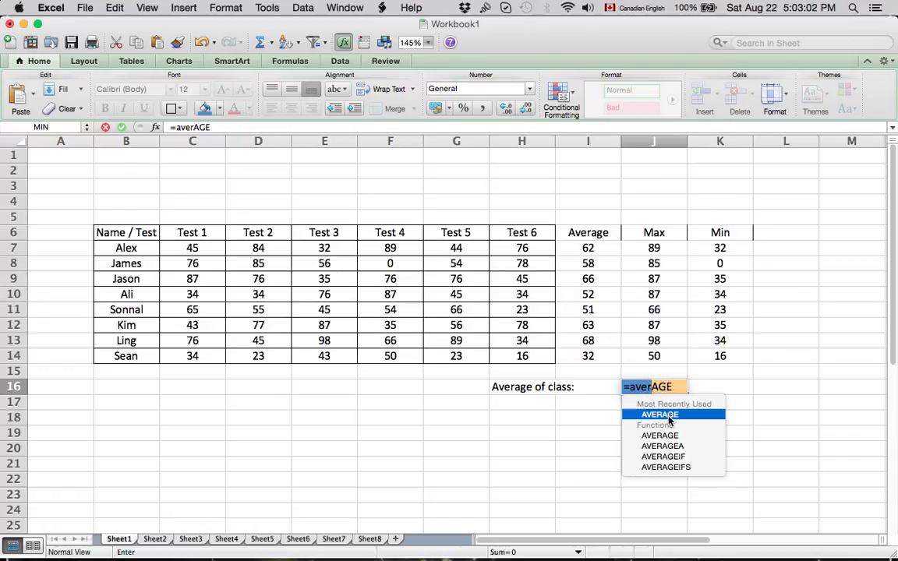
double_click(659, 414)
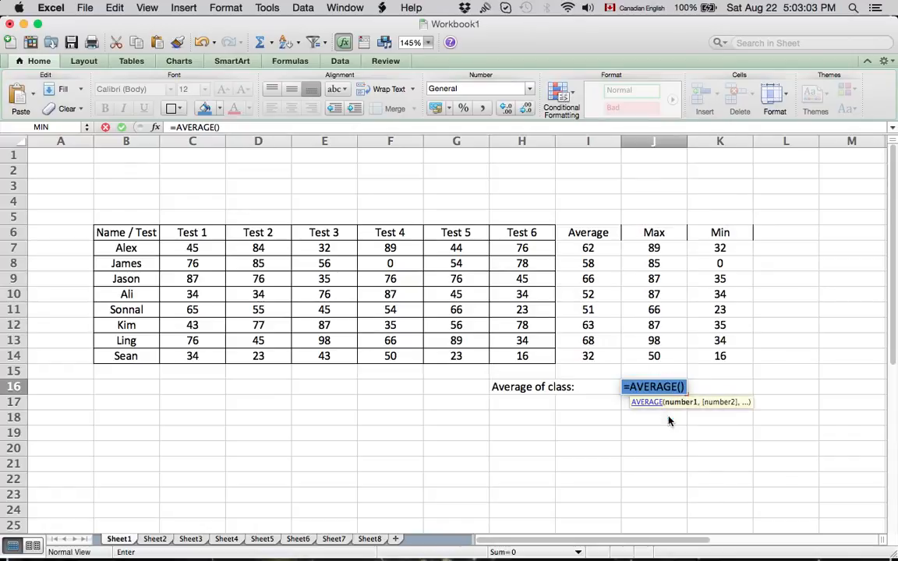
click(580, 248)
text(,)
click(585, 263)
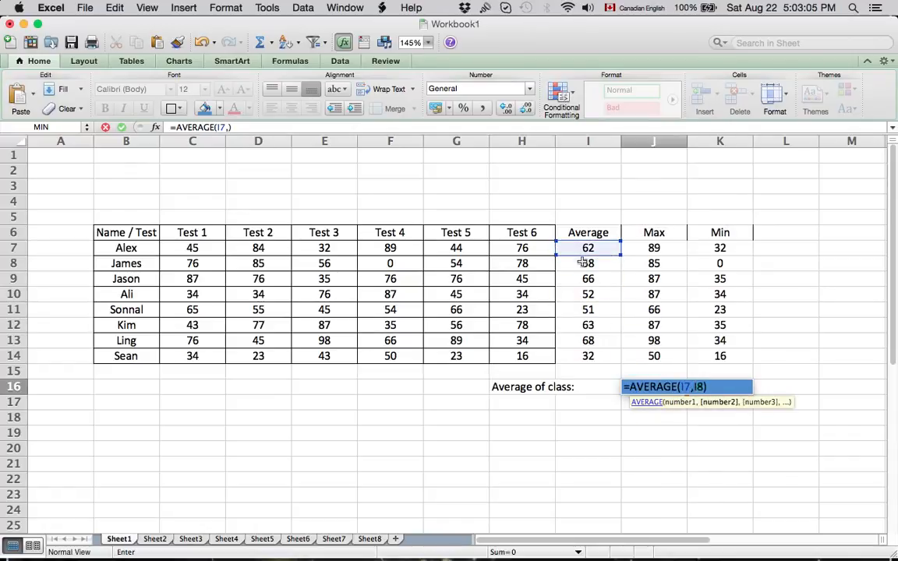
text(,)
click(585, 279)
text(,)
click(585, 294)
text(,)
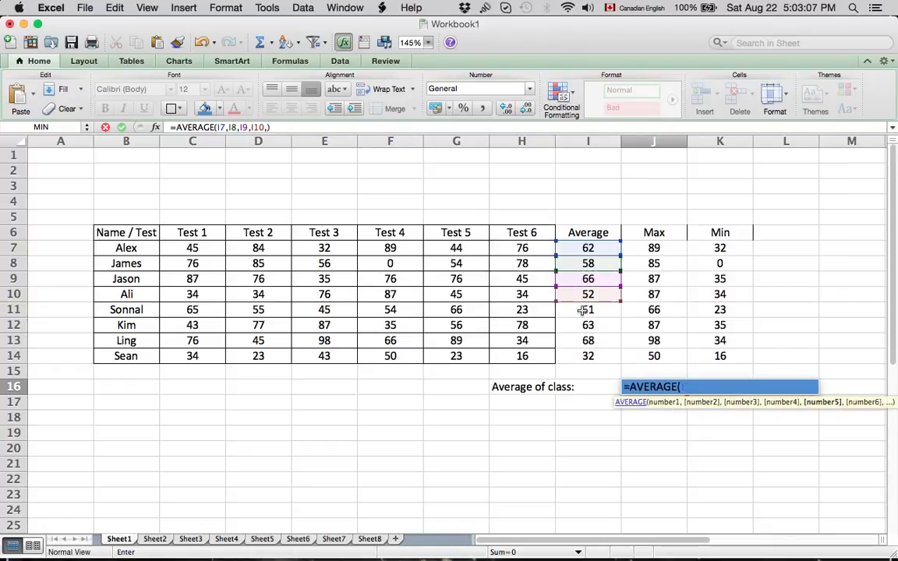
click(584, 310)
text(,)
click(585, 325)
text(,)
click(585, 341)
text(,)
click(585, 356)
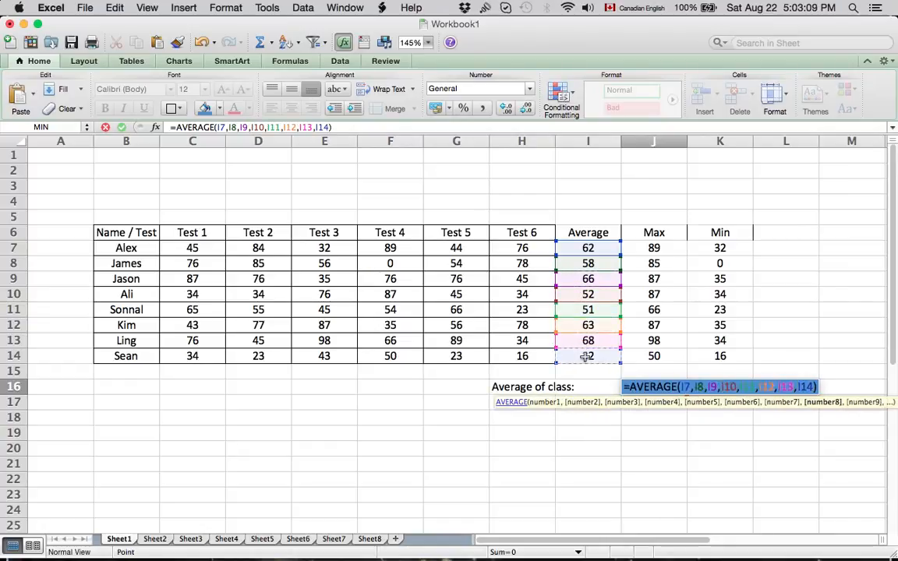
key(Return)
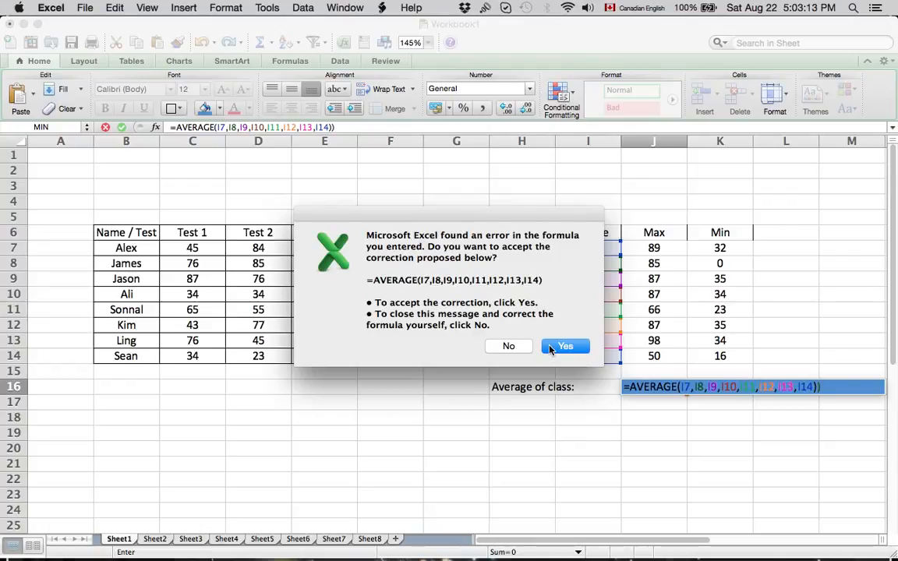
click(550, 349)
click(676, 445)
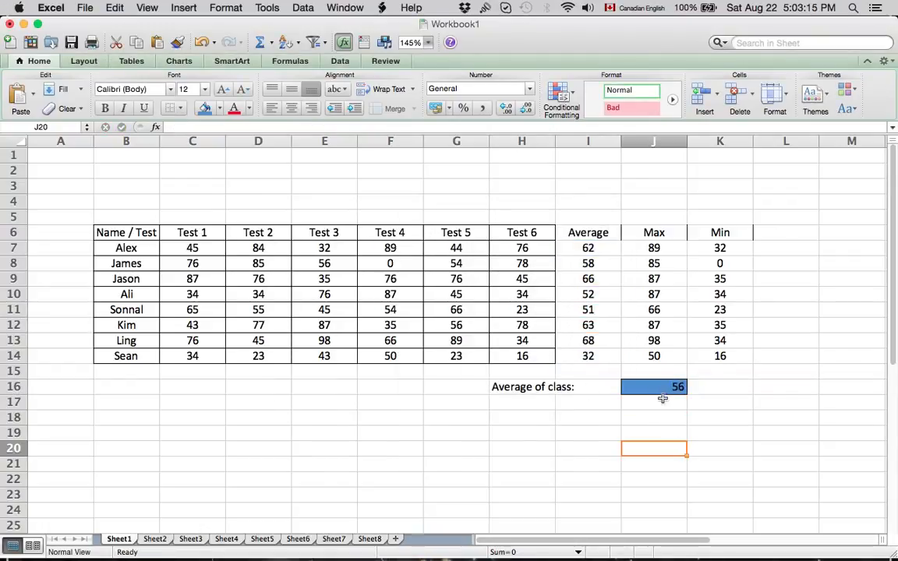
- Center the class average in J16 horizontally and change the cell's fill to a lighter blue
click(659, 388)
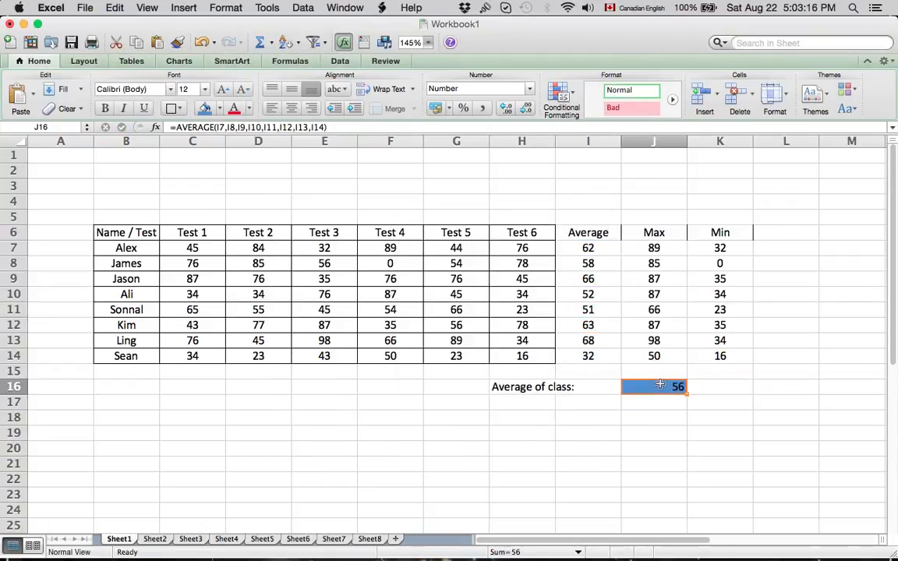
click(291, 108)
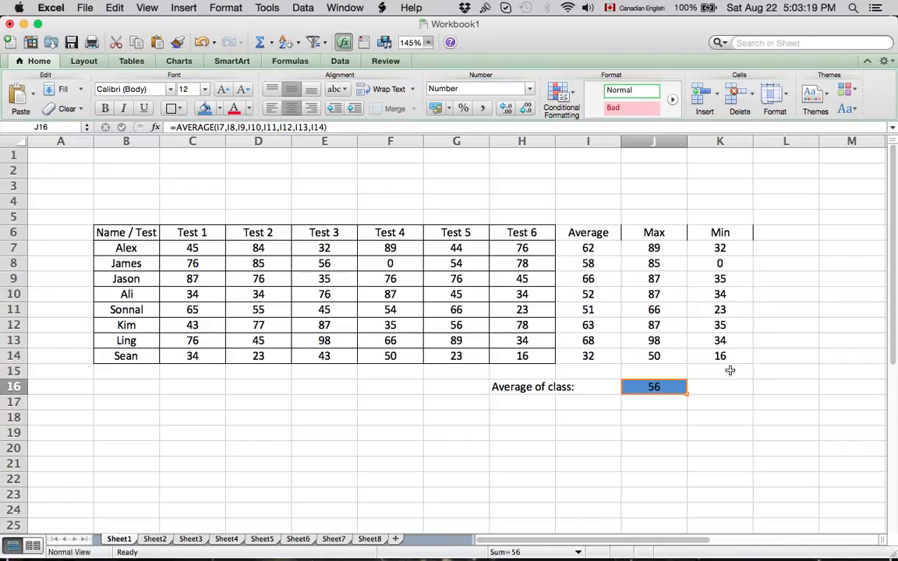
click(680, 462)
click(649, 386)
click(219, 108)
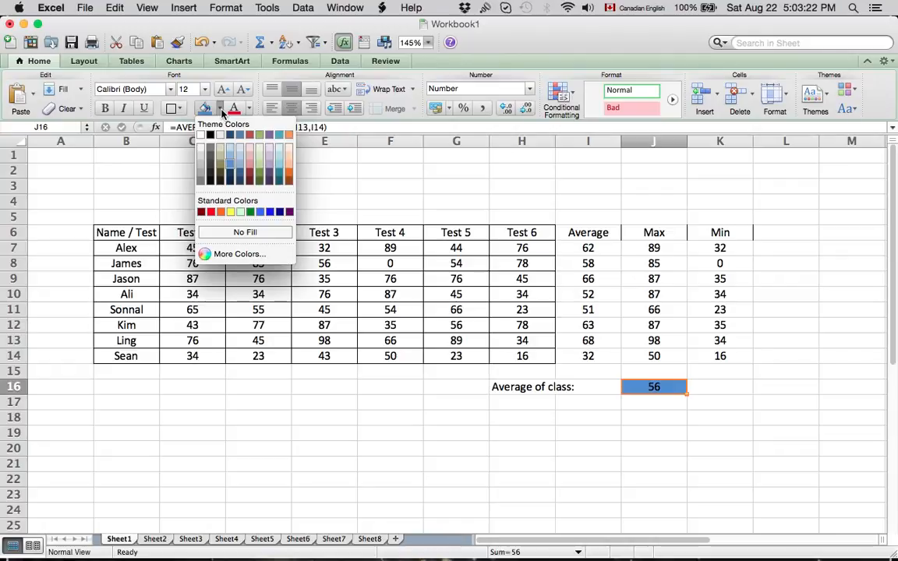
click(230, 156)
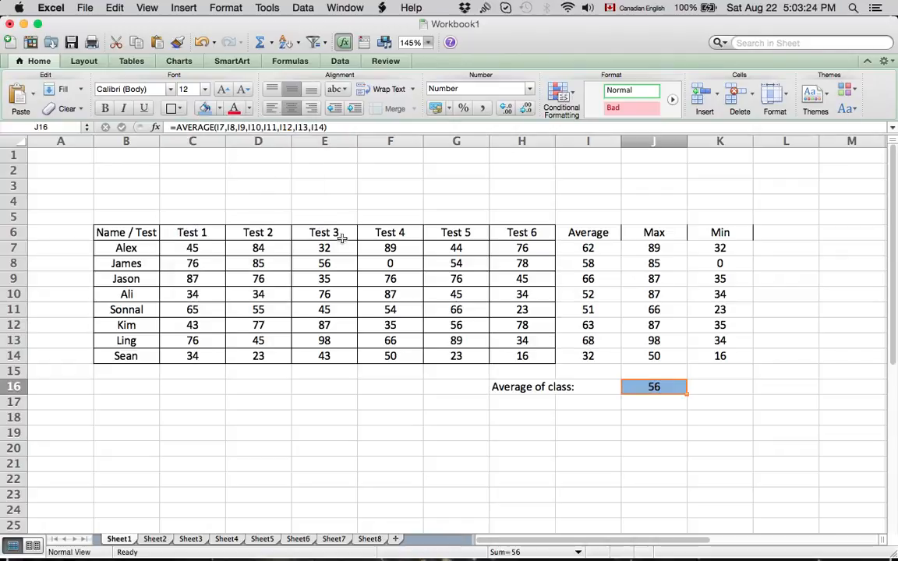
- Increase the font size of the class average in J16 to 16
click(224, 91)
click(224, 92)
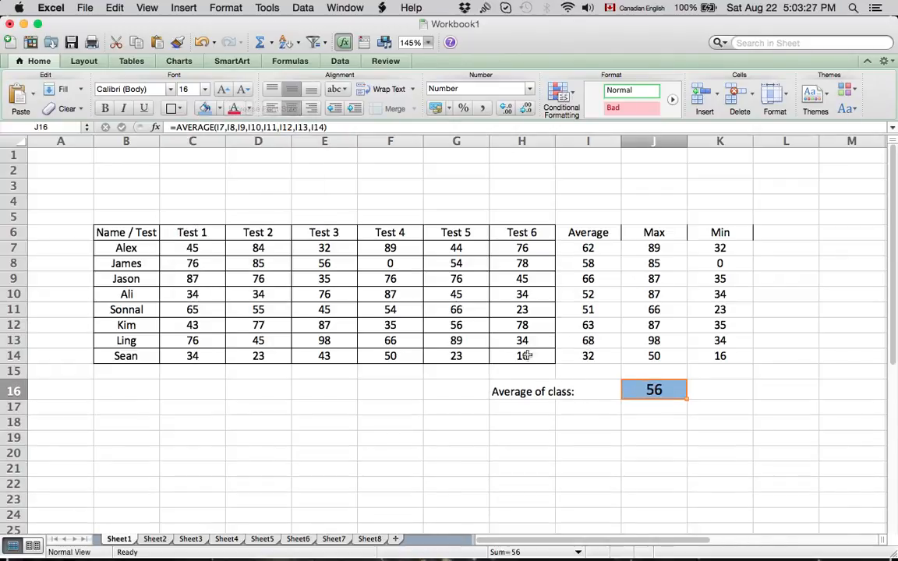
click(683, 465)
click(640, 391)
double_click(685, 394)
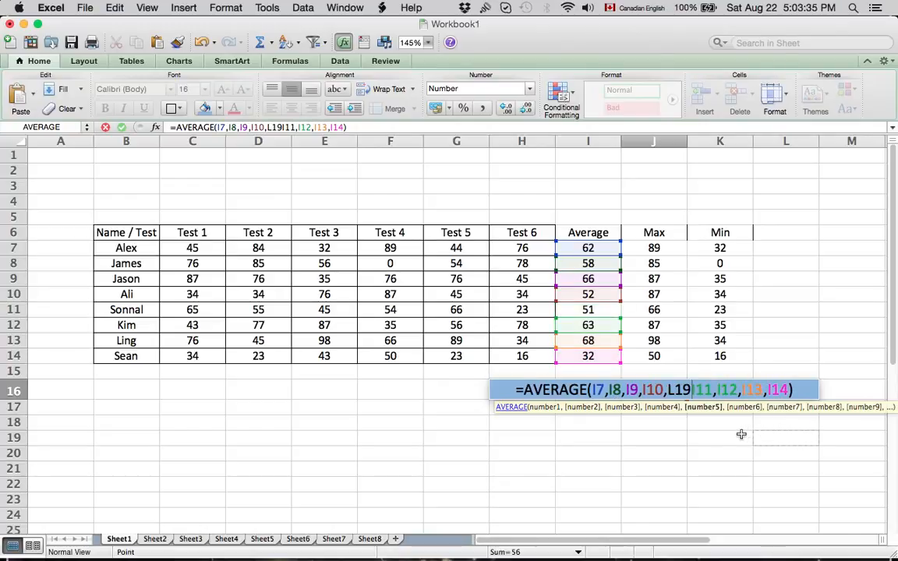
key(Return)
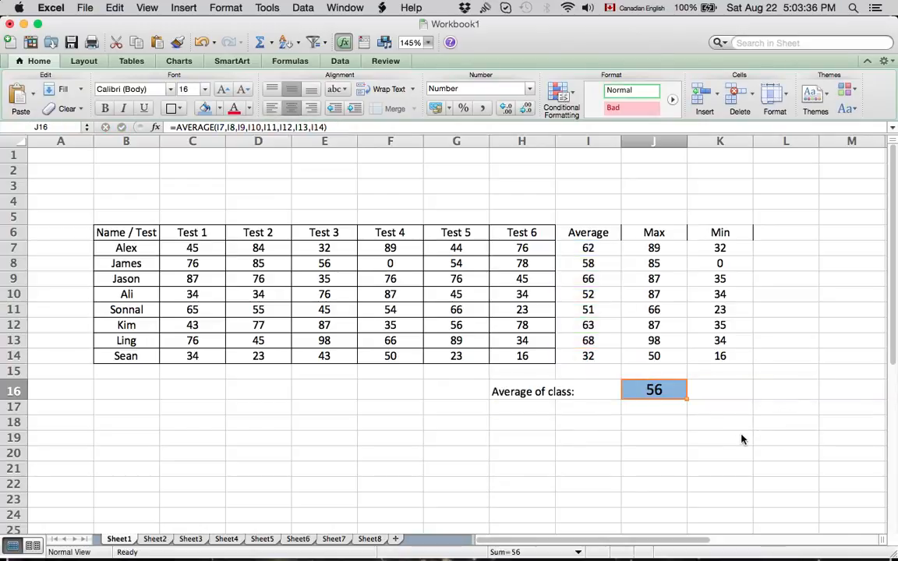
click(693, 437)
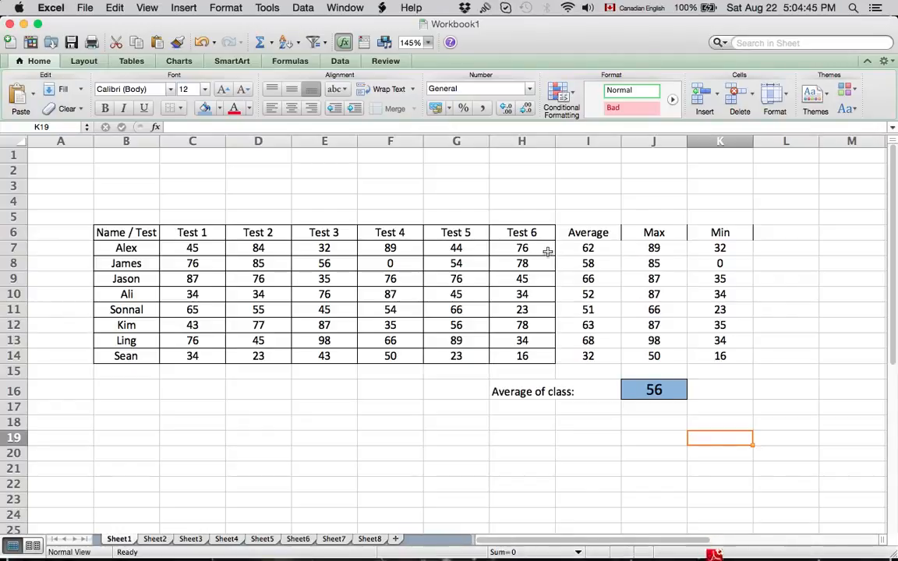
- Begin a formula with an equals sign in I5 above the Average heading, and switch to QuickTime Player
click(592, 219)
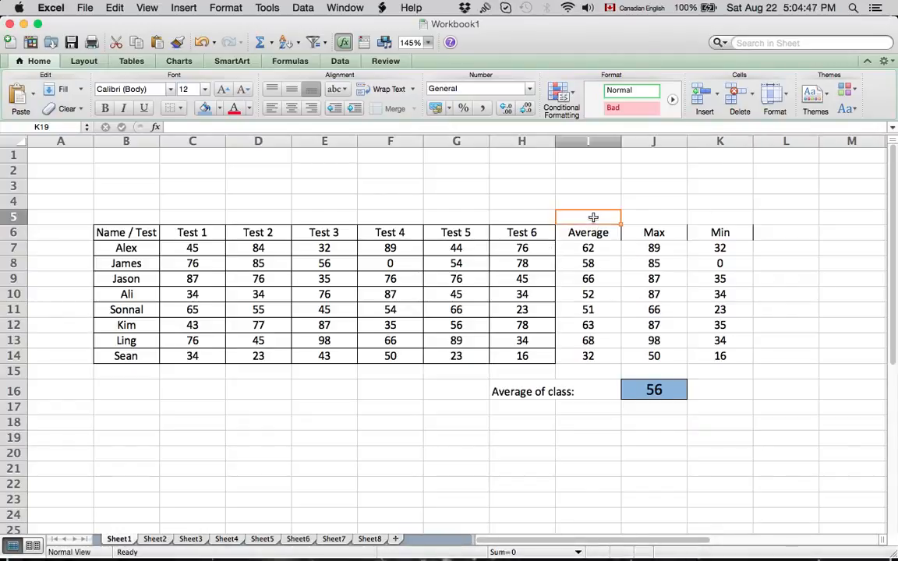
text(=)
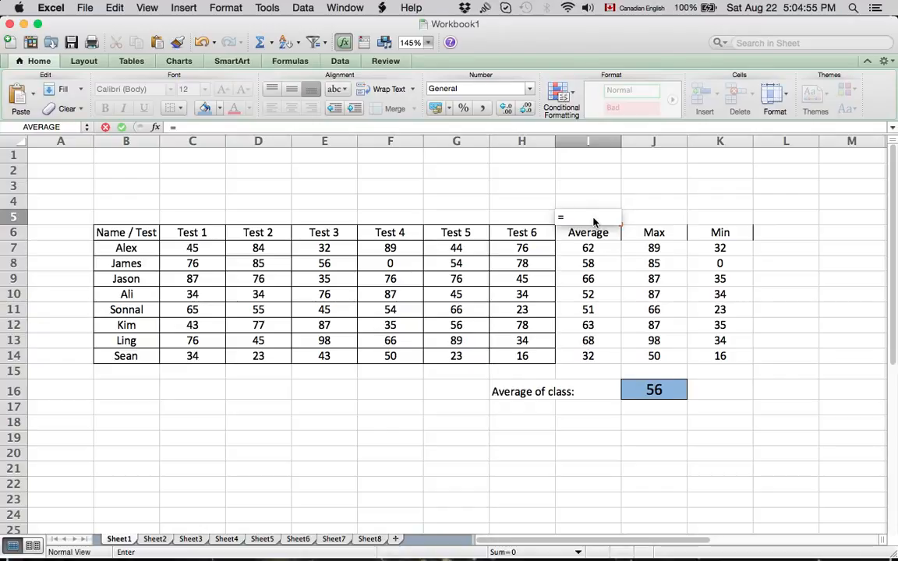
click(633, 216)
click(633, 524)
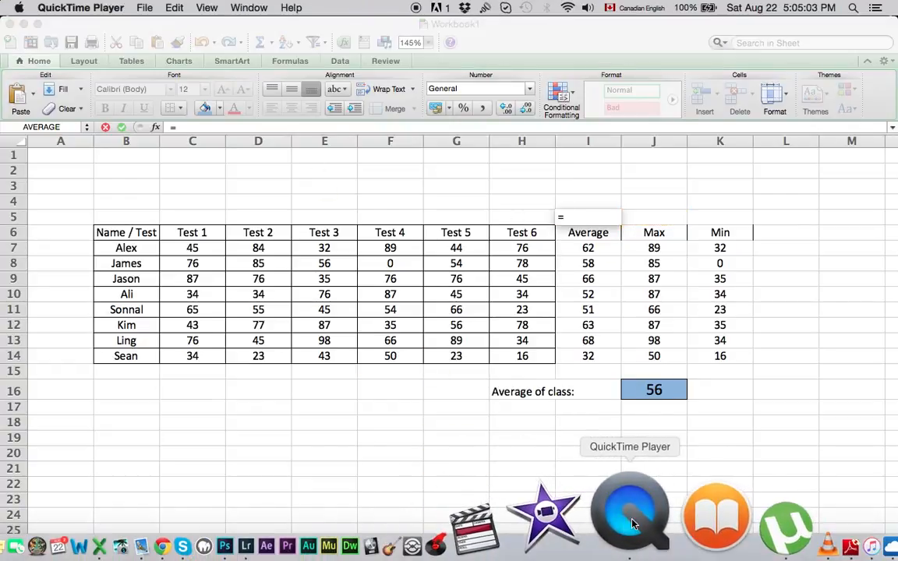